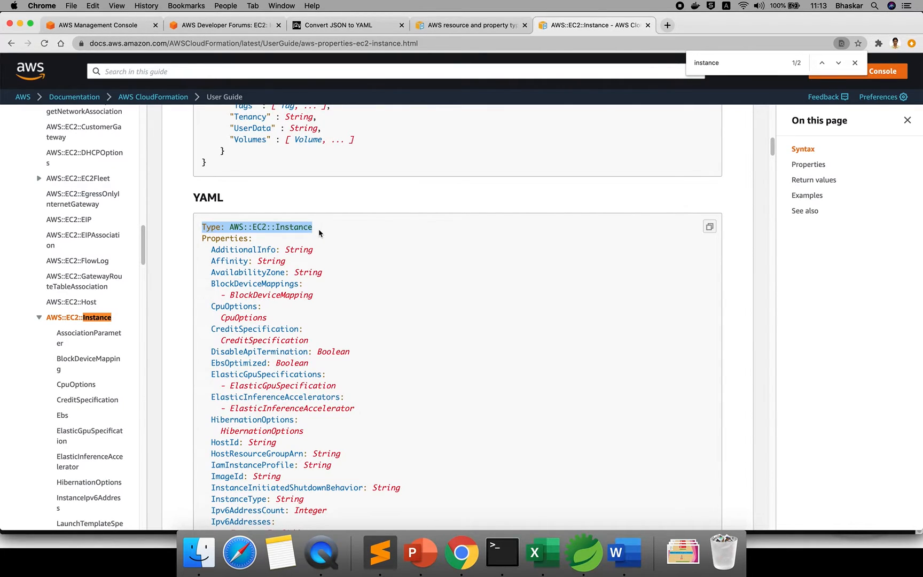
# - Switch to the PowerPoint slide and annotate the YAML template with ticks beside Resources and MyInstance and a brace around the three properties
pyautogui.click(417, 556)
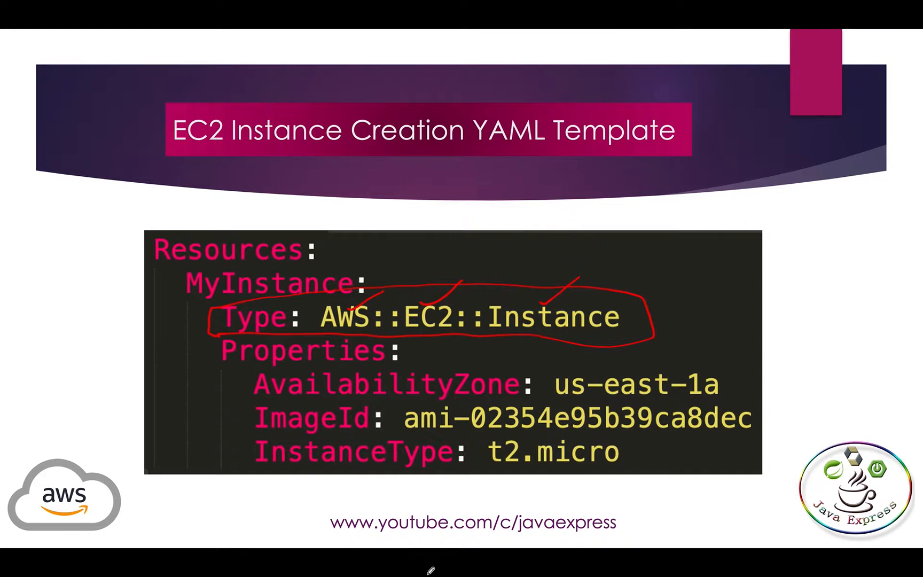
pyautogui.moveTo(329, 249); pyautogui.dragTo(364, 234)
pyautogui.moveTo(372, 280); pyautogui.dragTo(387, 275)
pyautogui.moveTo(248, 367)
pyautogui.mouseDown()
pyautogui.moveTo(228, 458)
pyautogui.moveTo(260, 488)
pyautogui.mouseUp()
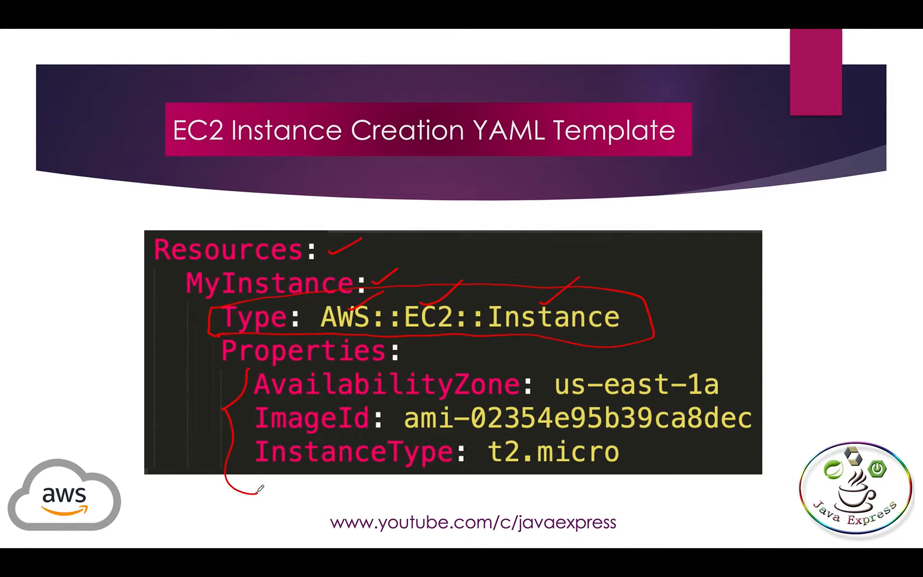
# - Switch to Chrome and examine the Properties section and AvailabilityZone entry in the AWS::EC2::Instance YAML syntax
pyautogui.press('super+Tab')
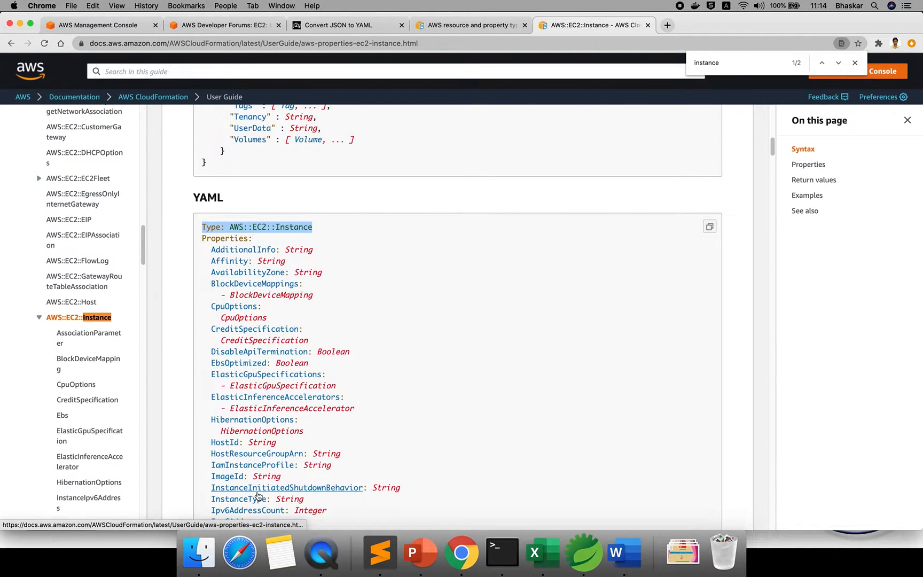
pyautogui.click(202, 241)
pyautogui.moveTo(202, 241); pyautogui.dragTo(252, 239)
pyautogui.scroll(-3, 380, 281)
pyautogui.scroll(-1, 395, 318)
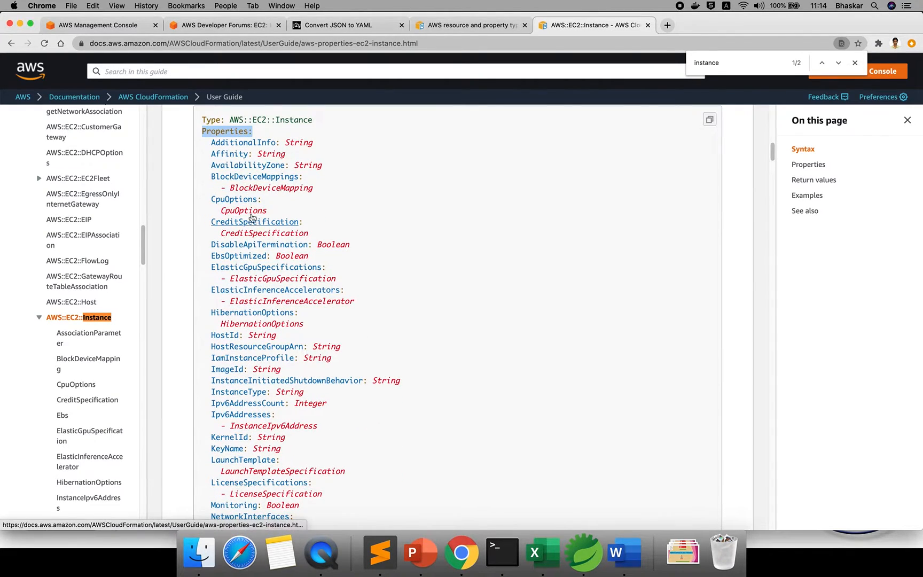
pyautogui.moveTo(210, 165); pyautogui.dragTo(322, 164)
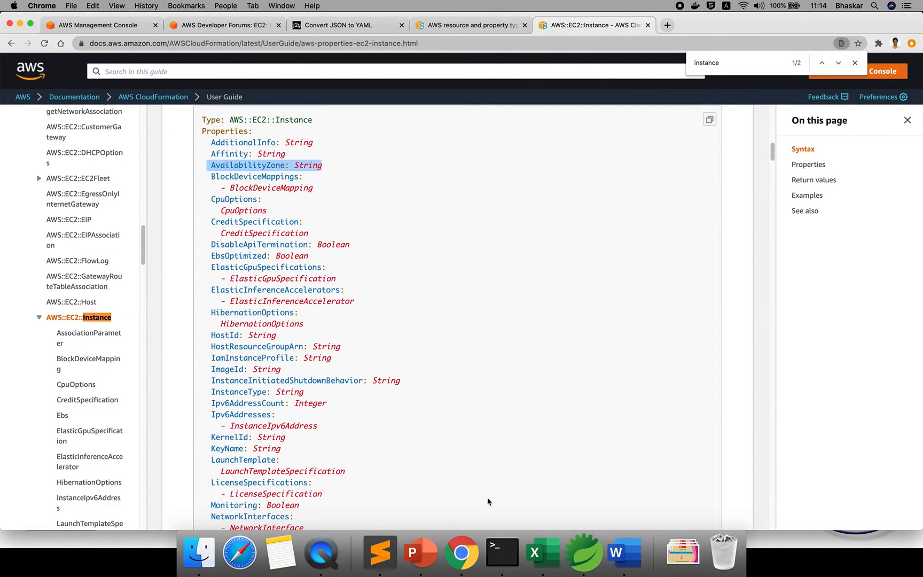
# - Switch to Sublime Text and review the AvailabilityZone line in ec2.yml
pyautogui.click(391, 563)
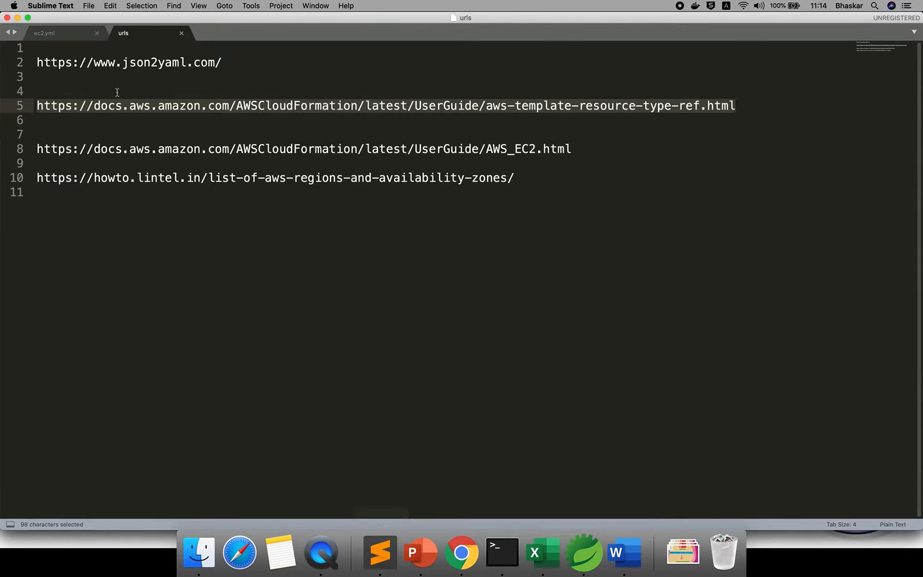
pyautogui.click(76, 34)
pyautogui.moveTo(79, 105); pyautogui.dragTo(279, 104)
# - Copy the howto.lintel.in regions and availability zones URL from the urls file in Sublime Text and open it in a new Chrome tab
pyautogui.press('super+Tab')
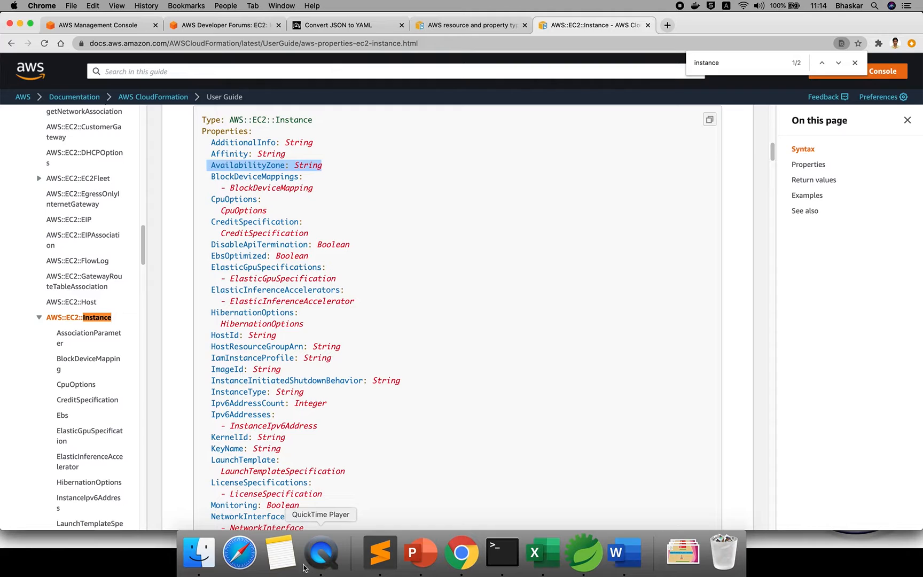
pyautogui.click(373, 558)
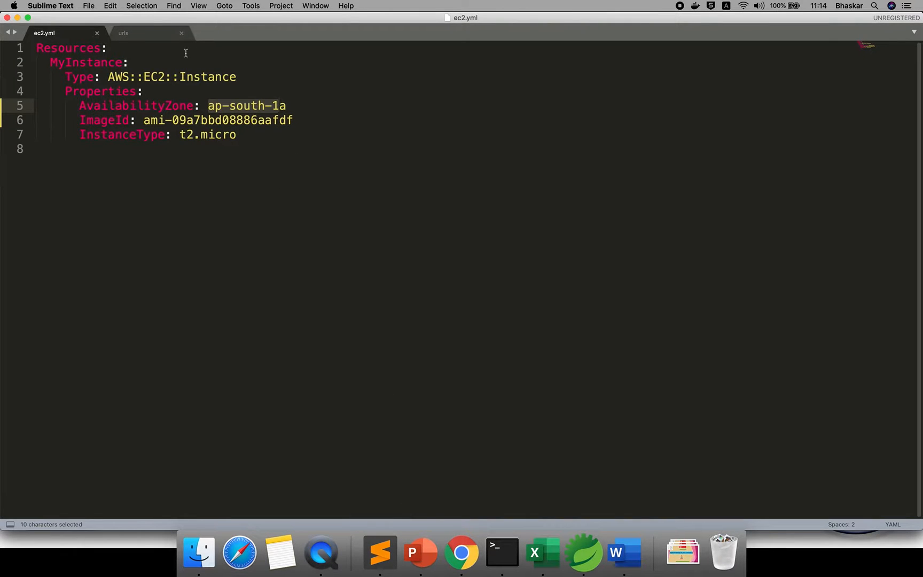
pyautogui.click(168, 33)
pyautogui.click(540, 176)
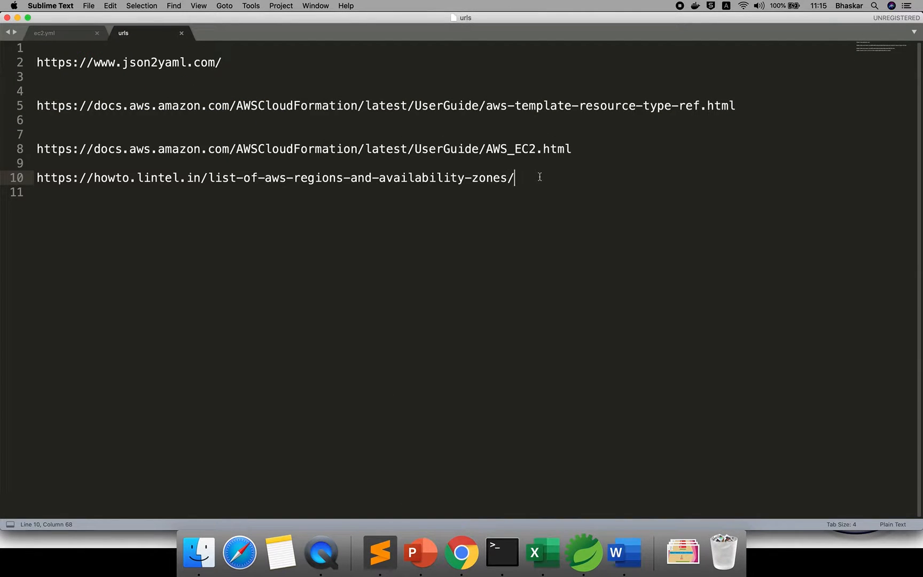
pyautogui.press('shift+super+Left')
pyautogui.press('super+c')
pyautogui.press('super+Tab')
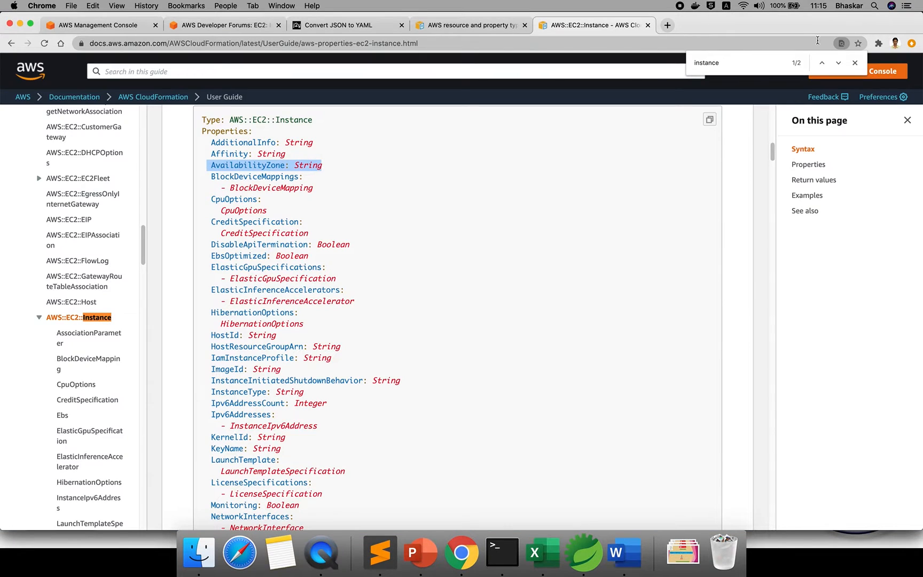
pyautogui.click(667, 25)
pyautogui.press('super+v')
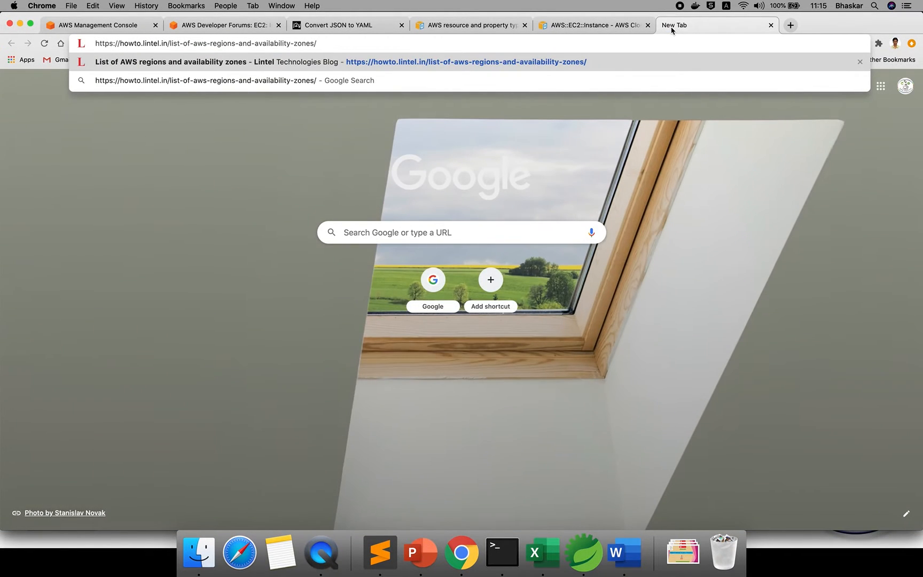
pyautogui.press('Return')
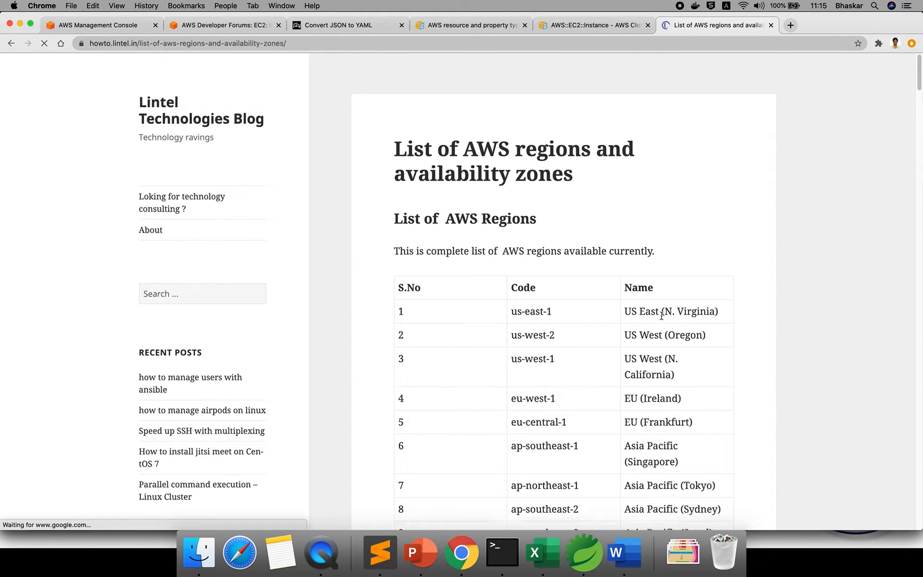
# - Examine the region codes and availability zone names listed for Virginia and India (Mumbai)
pyautogui.scroll(-15, 662, 315)
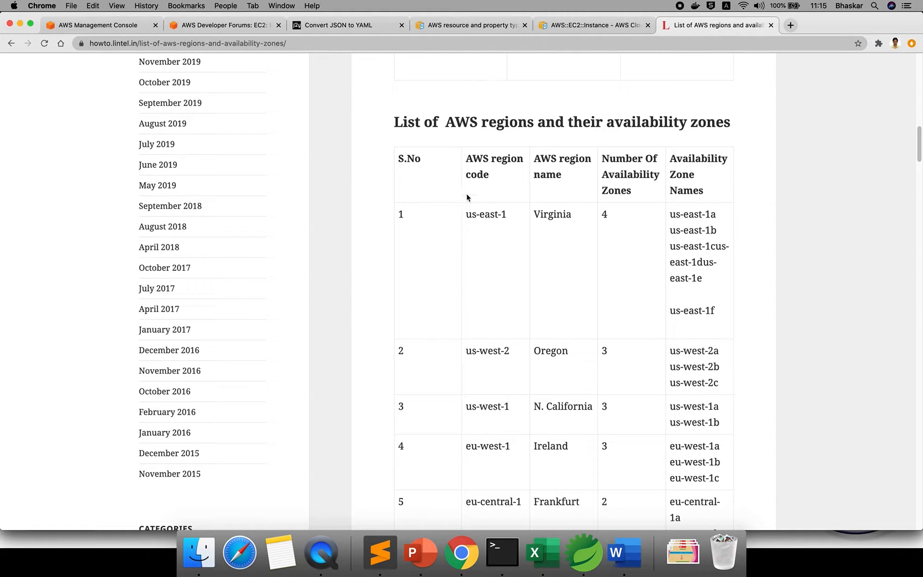
pyautogui.moveTo(466, 215); pyautogui.dragTo(577, 215)
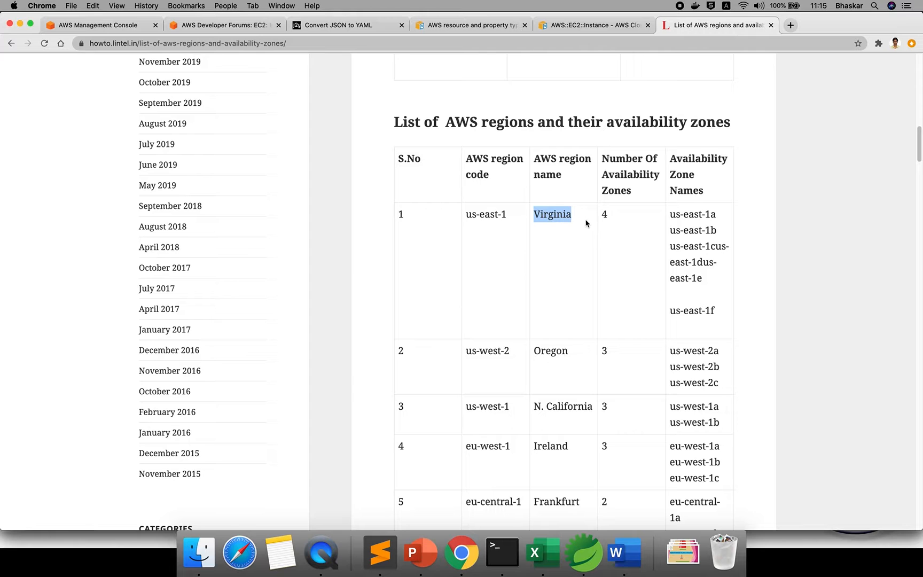
pyautogui.moveTo(671, 214); pyautogui.dragTo(706, 320)
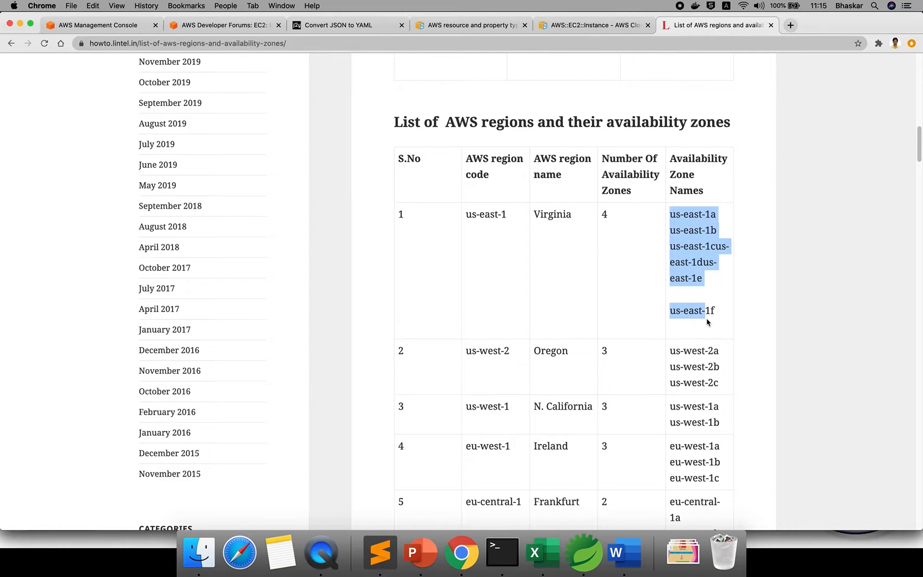
pyautogui.scroll(-5, 706, 319)
pyautogui.scroll(-9, 706, 319)
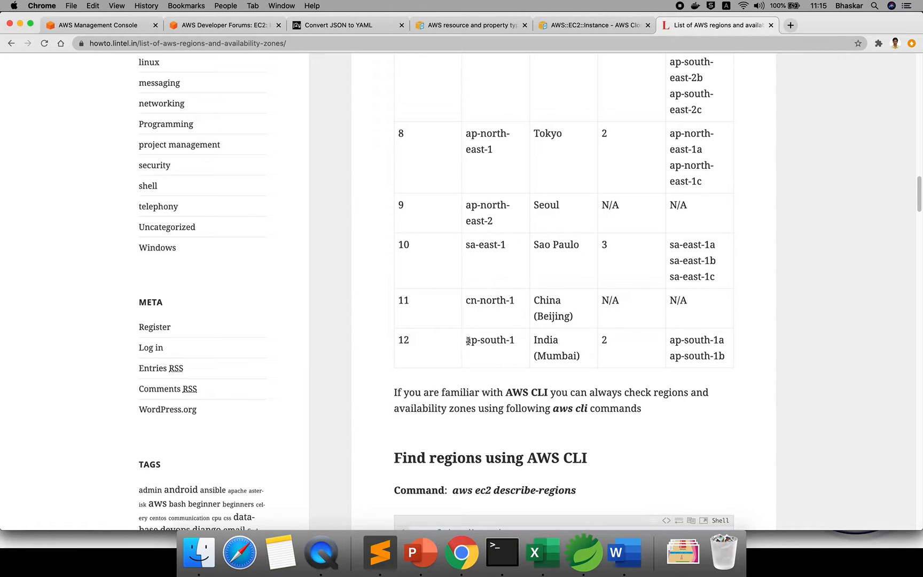
pyautogui.moveTo(465, 339); pyautogui.dragTo(518, 342)
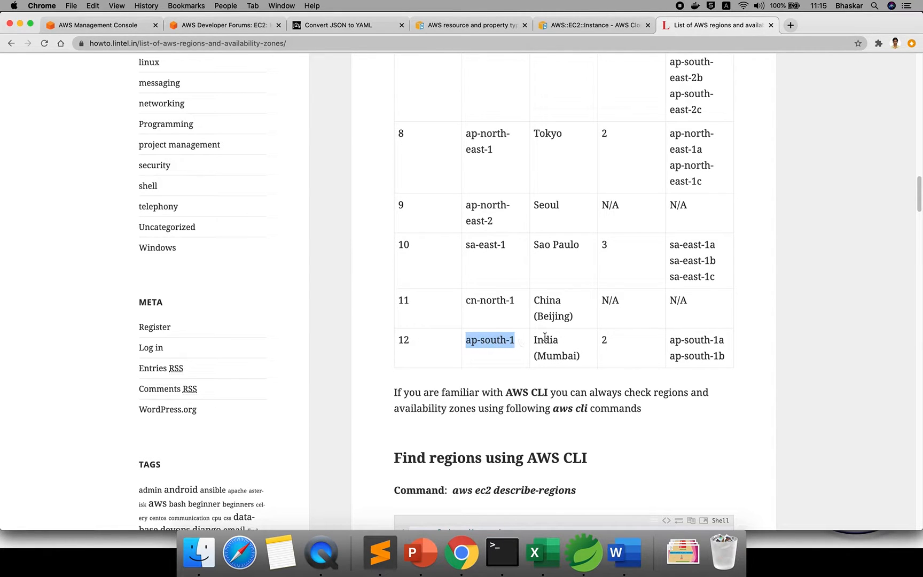
pyautogui.moveTo(671, 340); pyautogui.dragTo(725, 346)
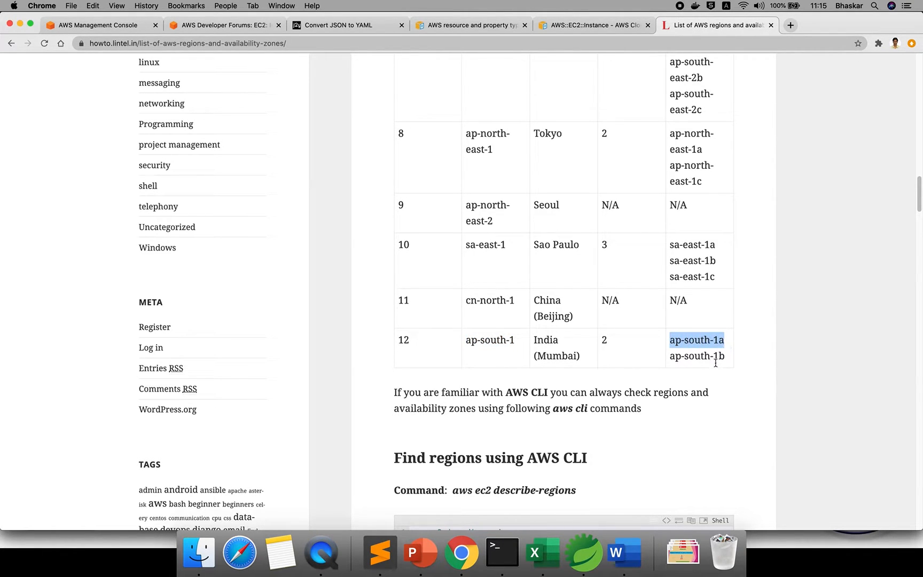
pyautogui.moveTo(670, 356); pyautogui.dragTo(730, 358)
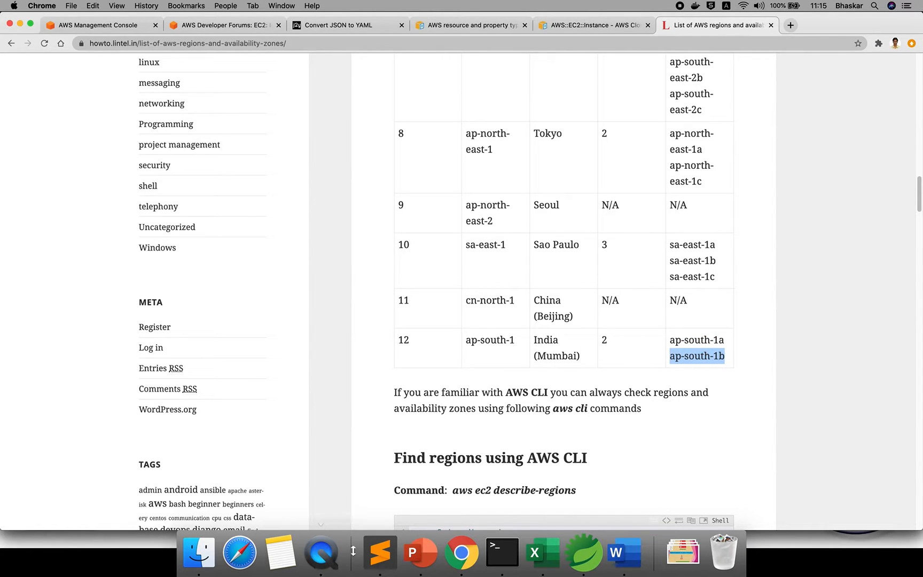
# - Switch to Sublime Text and review the AvailabilityZone and ImageId properties in ec2.yml
pyautogui.click(379, 553)
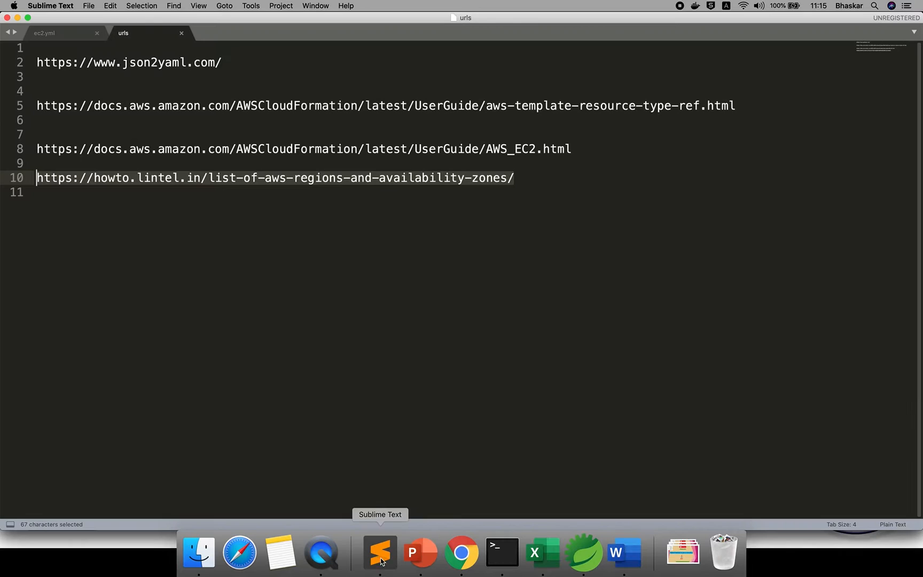
pyautogui.click(80, 36)
pyautogui.moveTo(76, 106); pyautogui.dragTo(299, 103)
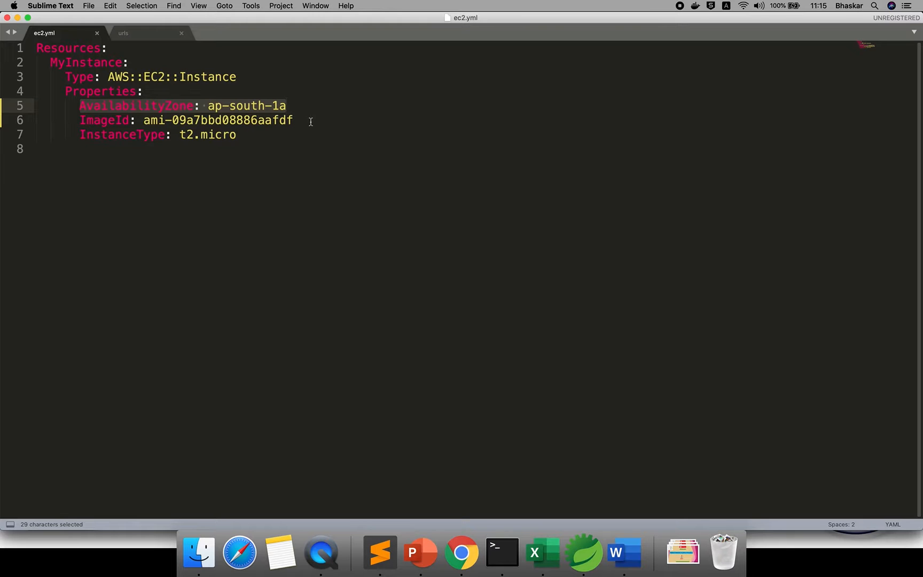
pyautogui.click(311, 122)
pyautogui.click(79, 121)
pyautogui.moveTo(80, 121); pyautogui.dragTo(129, 118)
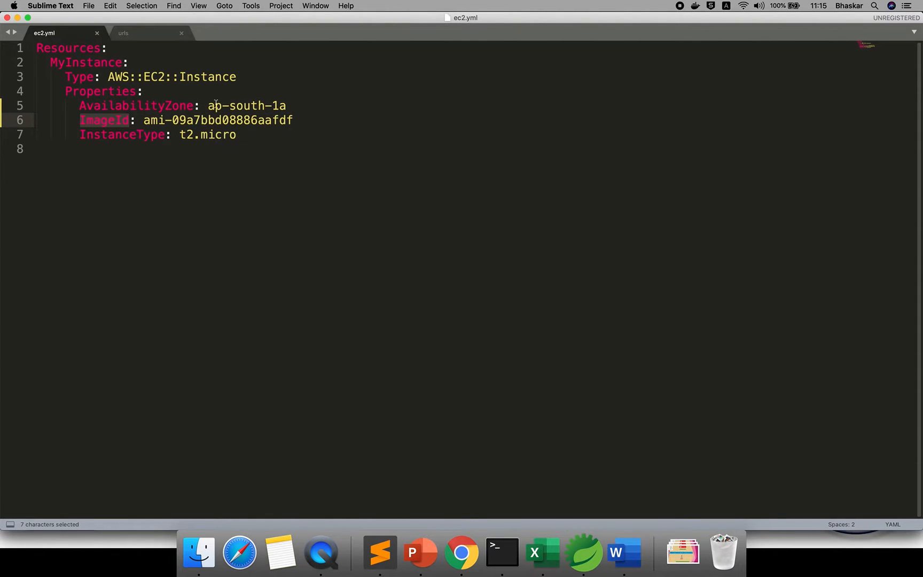
pyautogui.moveTo(208, 105); pyautogui.dragTo(298, 96)
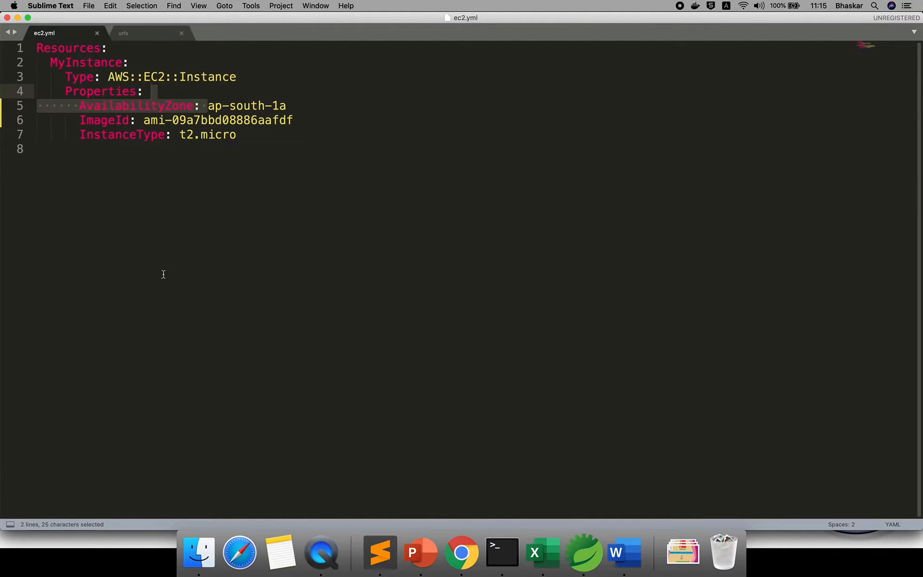
# - Switch to the AWS Management Console in Chrome, check the selected region, and start the EC2 launch instance wizard
pyautogui.click(462, 553)
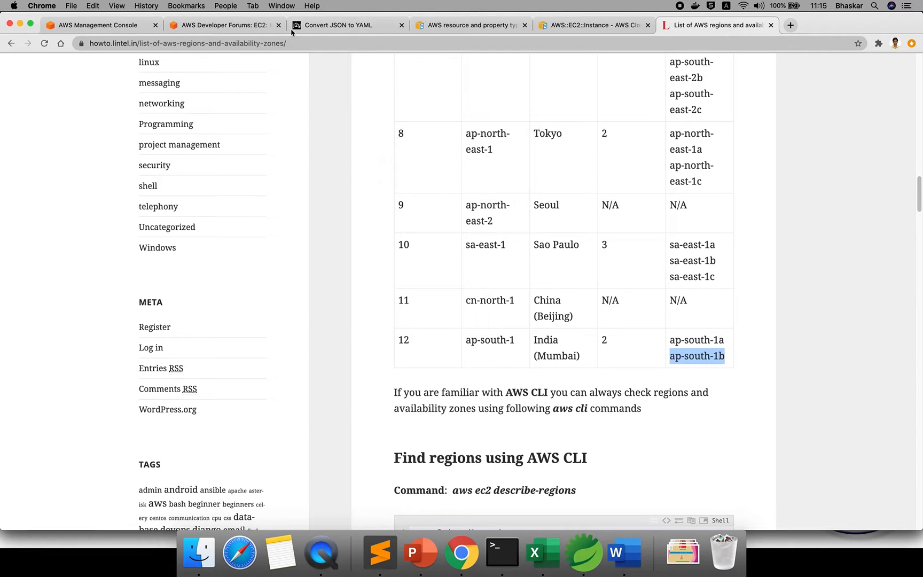
pyautogui.click(89, 26)
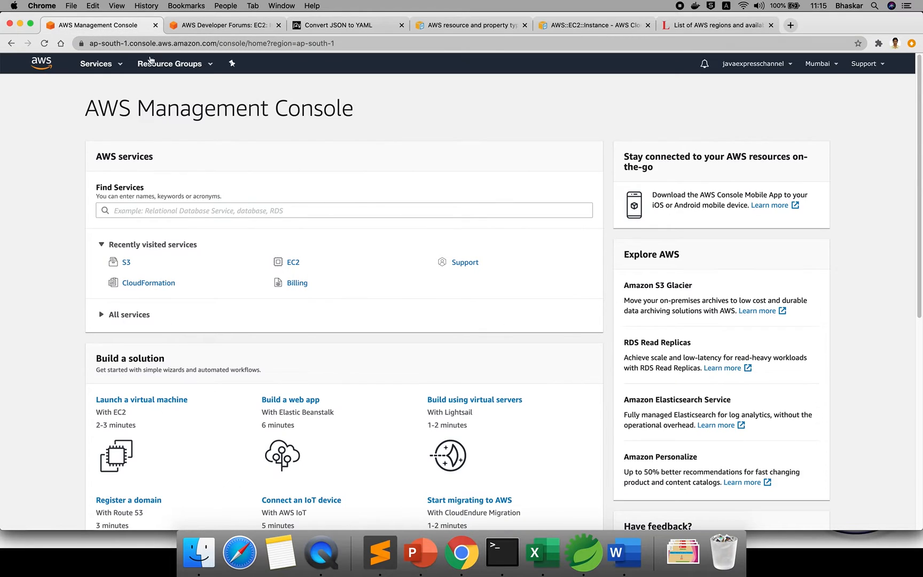
pyautogui.click(822, 64)
pyautogui.click(824, 65)
pyautogui.click(290, 266)
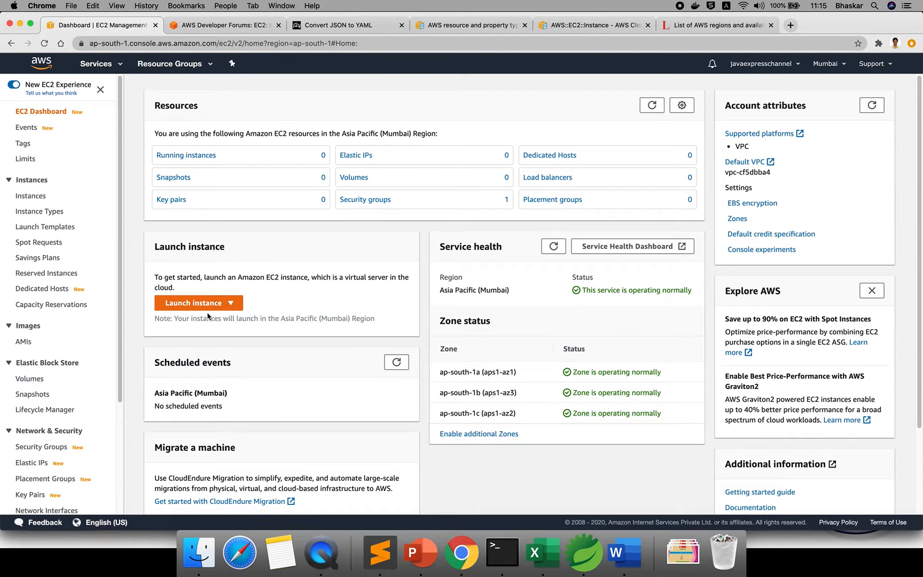
pyautogui.click(207, 304)
pyautogui.click(207, 319)
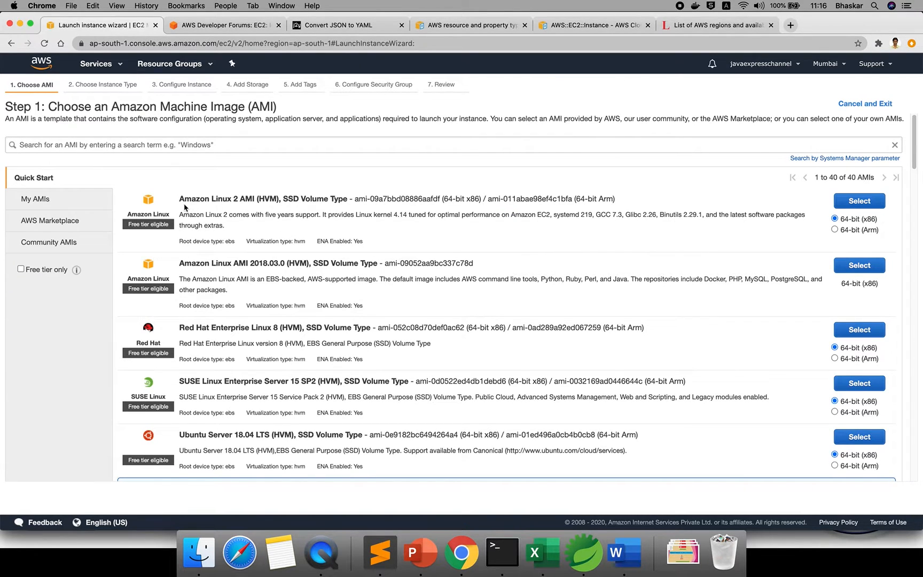
# - Look through the available machine images and copy the 64-bit x86 AMI ID of Amazon Linux 2 AMI (HVM)
pyautogui.scroll(-1, 328, 228)
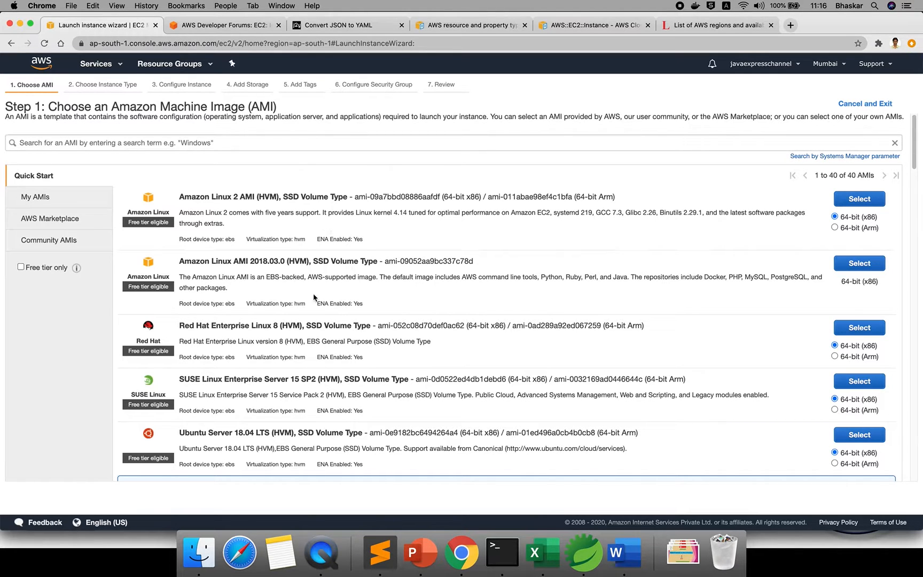
pyautogui.scroll(-8, 313, 294)
pyautogui.scroll(8, 313, 294)
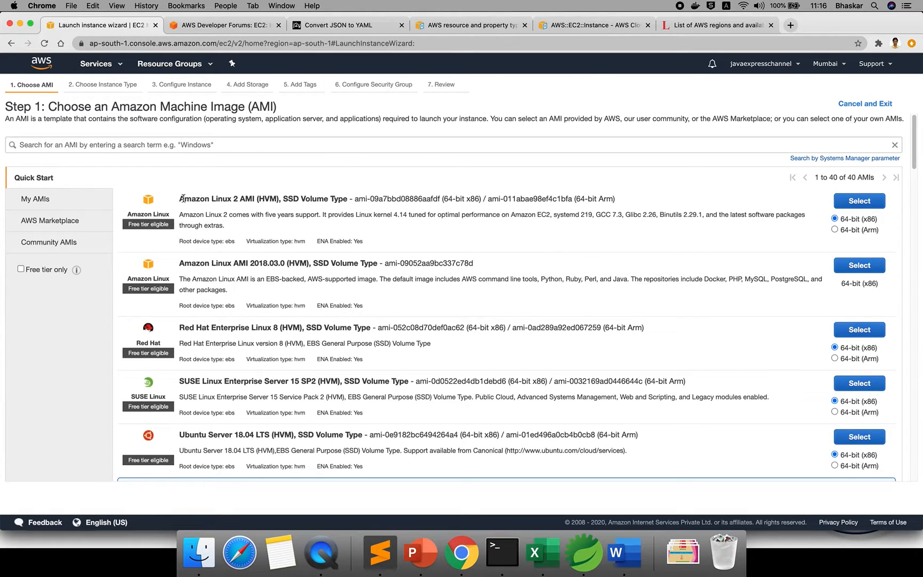
pyautogui.moveTo(180, 197); pyautogui.dragTo(265, 201)
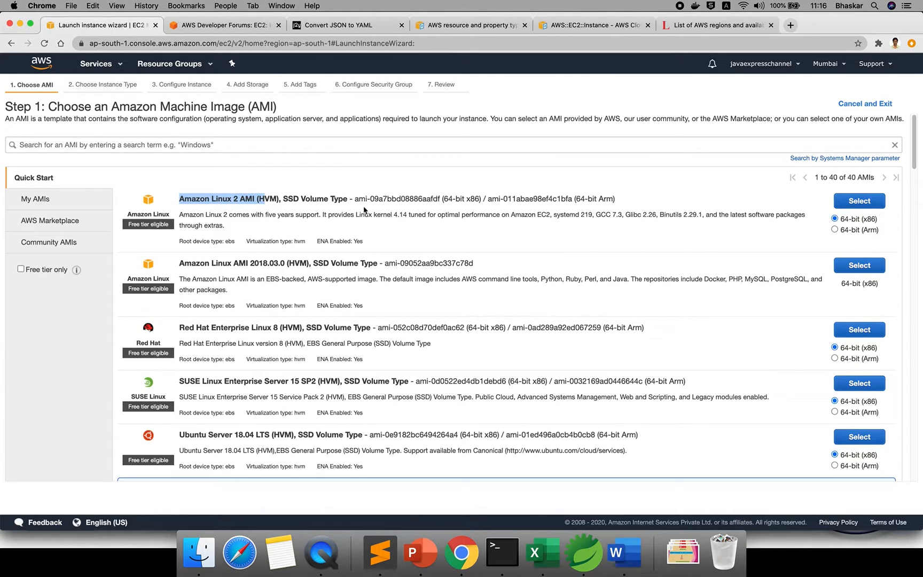
pyautogui.moveTo(354, 199); pyautogui.dragTo(439, 195)
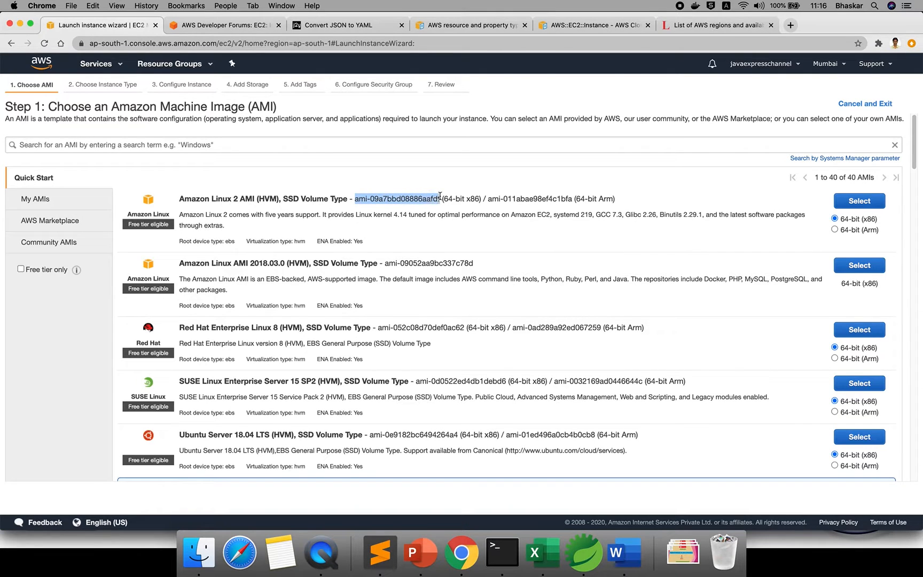
pyautogui.rightClick(428, 199)
pyautogui.click(447, 217)
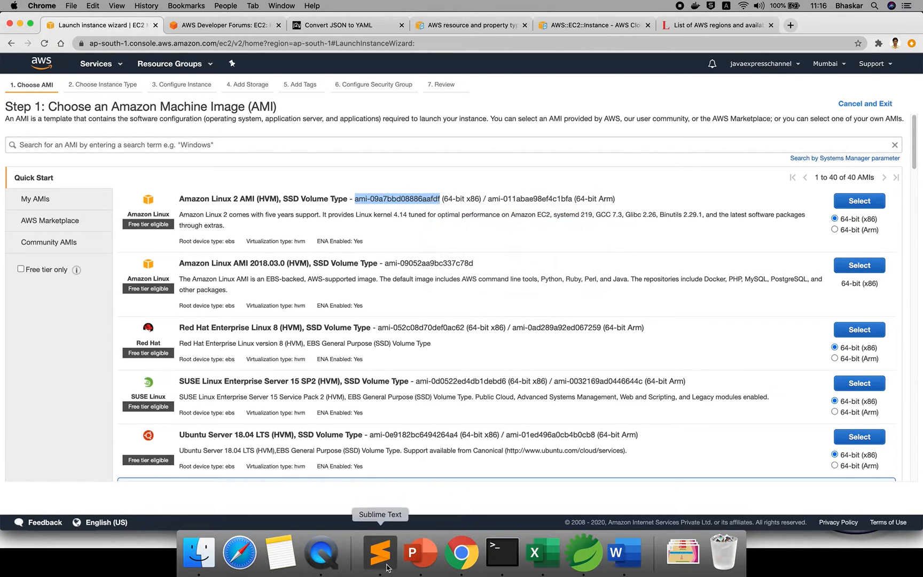
# - Switch to Sublime Text and replace the ImageId value in ec2.yml with the copied ami-09a7bbd08886aafdf
pyautogui.click(387, 567)
pyautogui.click(171, 120)
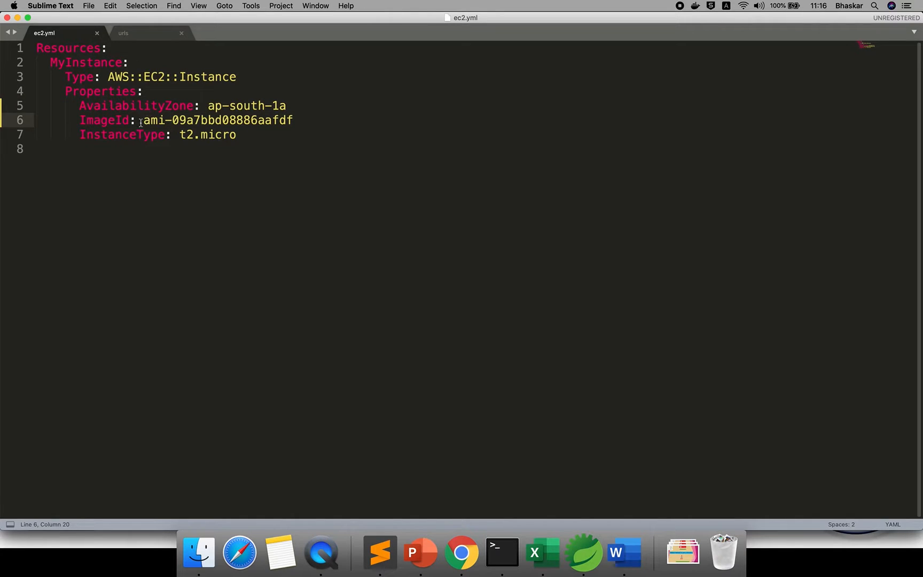
pyautogui.moveTo(145, 120); pyautogui.dragTo(293, 119)
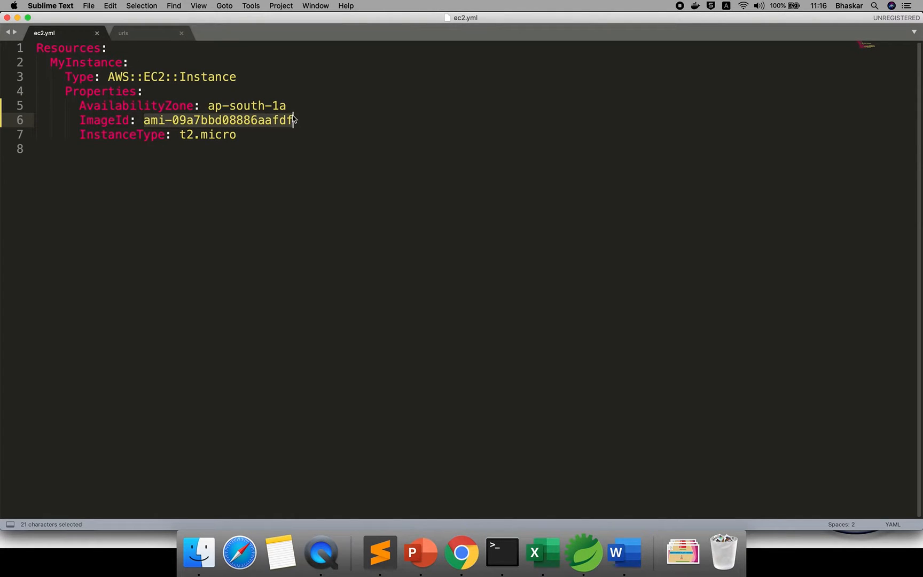
pyautogui.press('super+v')
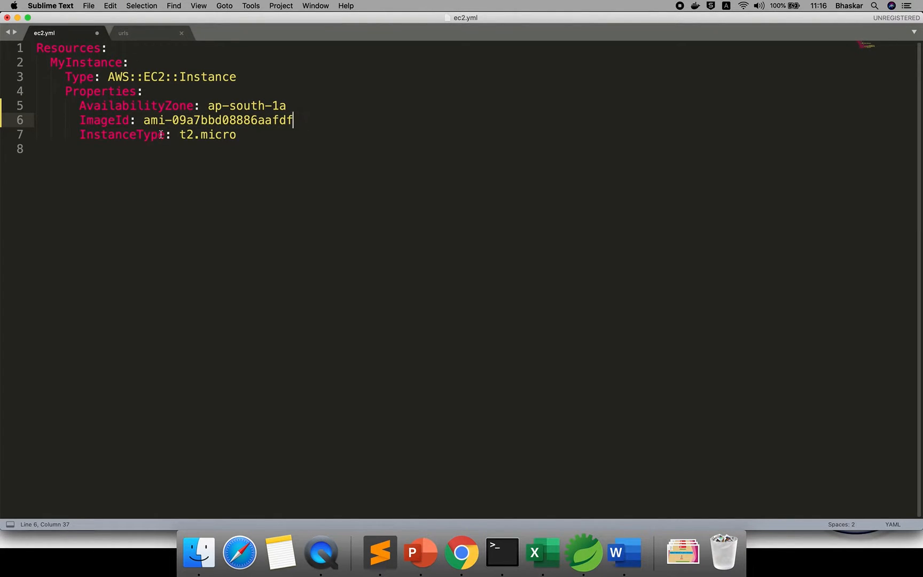
# - Review the InstanceType value in ec2.yml, and switch to Chrome to check t2.micro in the launch wizard's instance type list
pyautogui.doubleClick(129, 134)
pyautogui.moveTo(179, 134); pyautogui.dragTo(238, 134)
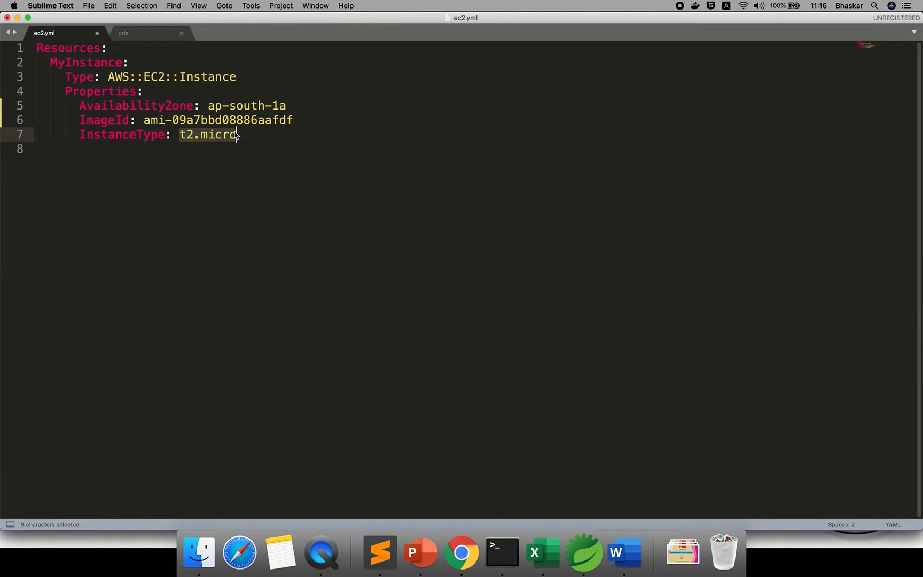
pyautogui.click(462, 551)
pyautogui.click(873, 200)
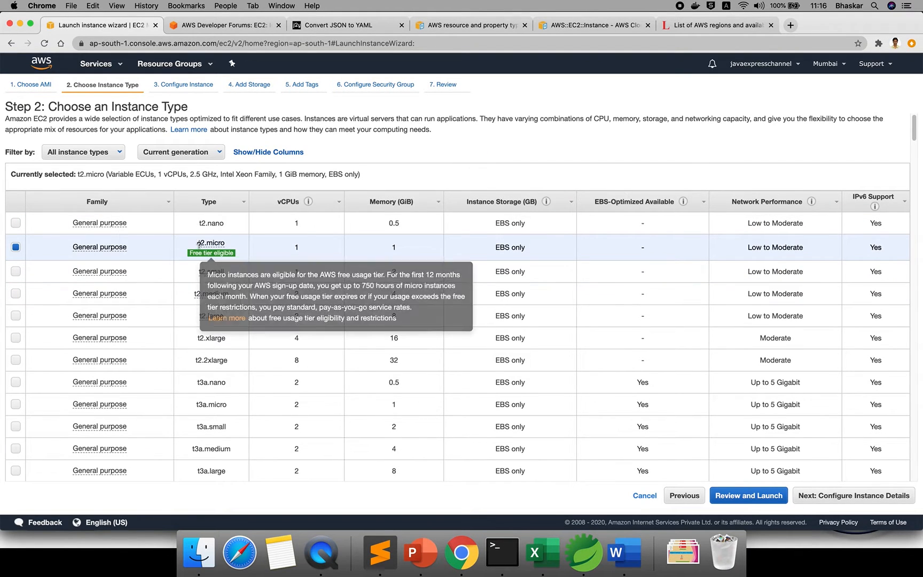
pyautogui.moveTo(223, 254)
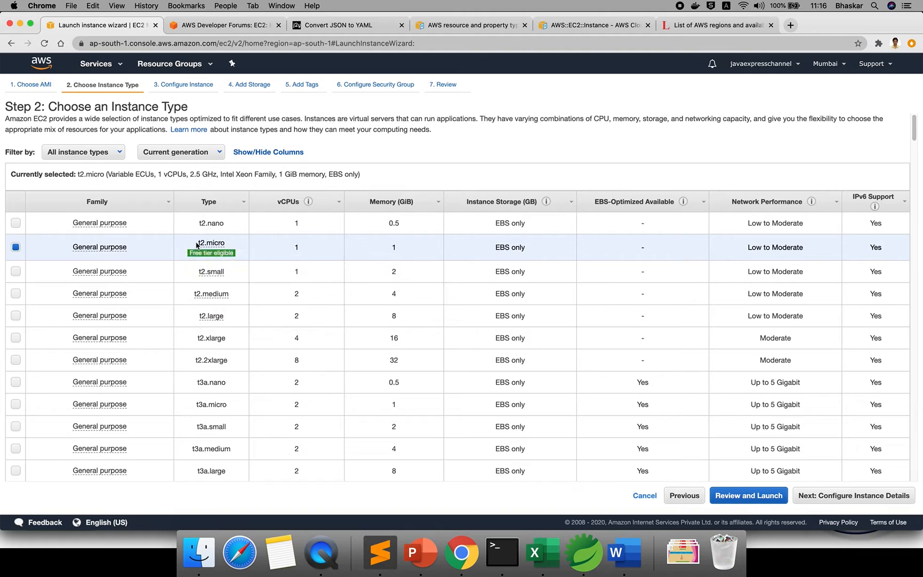
pyautogui.moveTo(198, 243); pyautogui.dragTo(227, 247)
# - Switch to Sublime Text and copy the whole template from ec2.yml into a new file
pyautogui.click(421, 553)
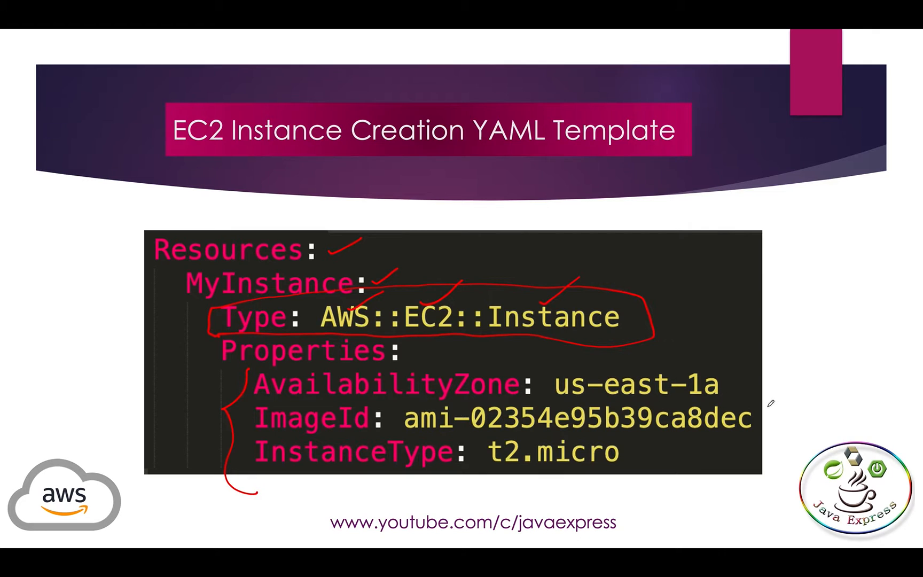
pyautogui.press('super+Tab')
pyautogui.press('super+Tab')
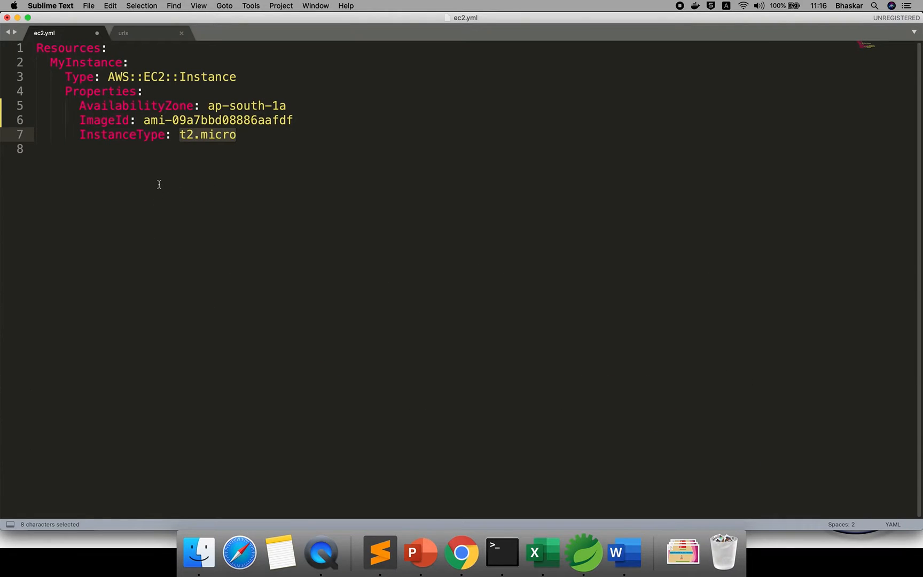
pyautogui.click(159, 184)
pyautogui.moveTo(238, 134); pyautogui.dragTo(1, 48)
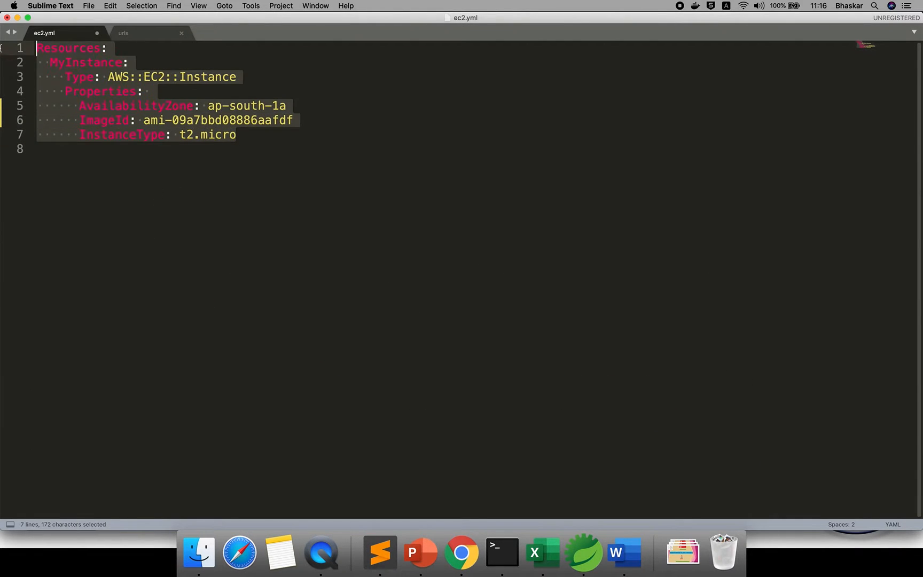
pyautogui.press('super+c')
pyautogui.press('super+n')
pyautogui.press('super+v')
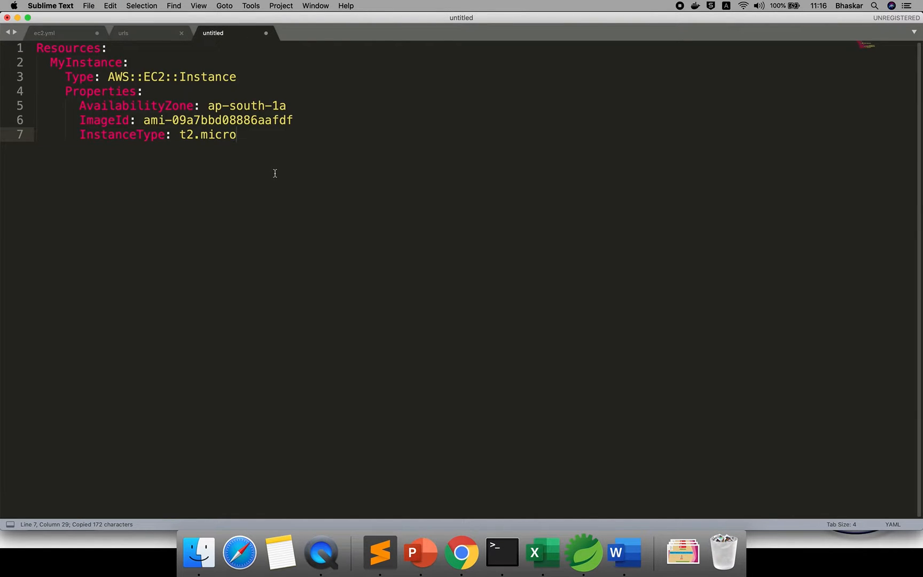
# - Save the new template as FirstEc2.yml in the cloudformation folder
pyautogui.press('super+s')
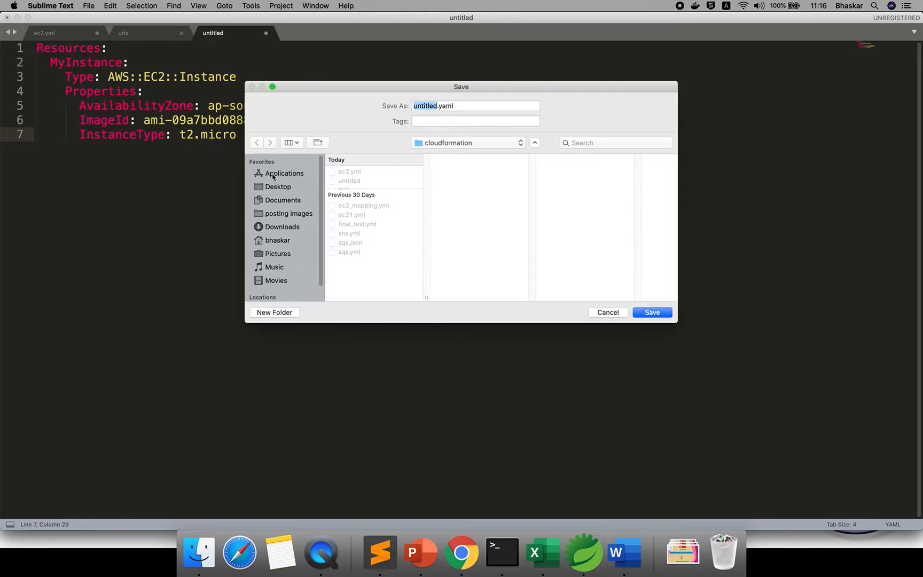
pyautogui.write('FirstEc2')
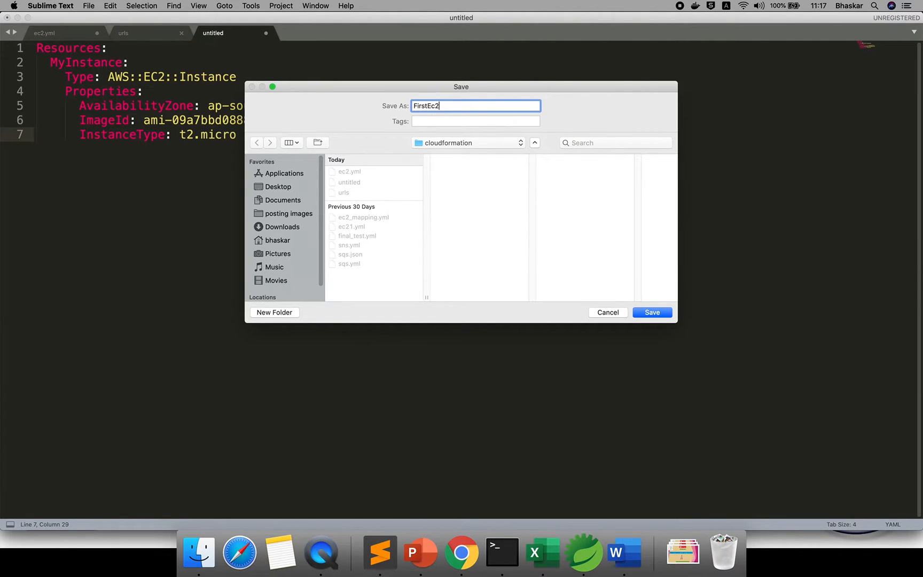
pyautogui.write('mk')
pyautogui.press('Return')
pyautogui.moveTo(250, 136); pyautogui.dragTo(1, 53)
pyautogui.press('super+s')
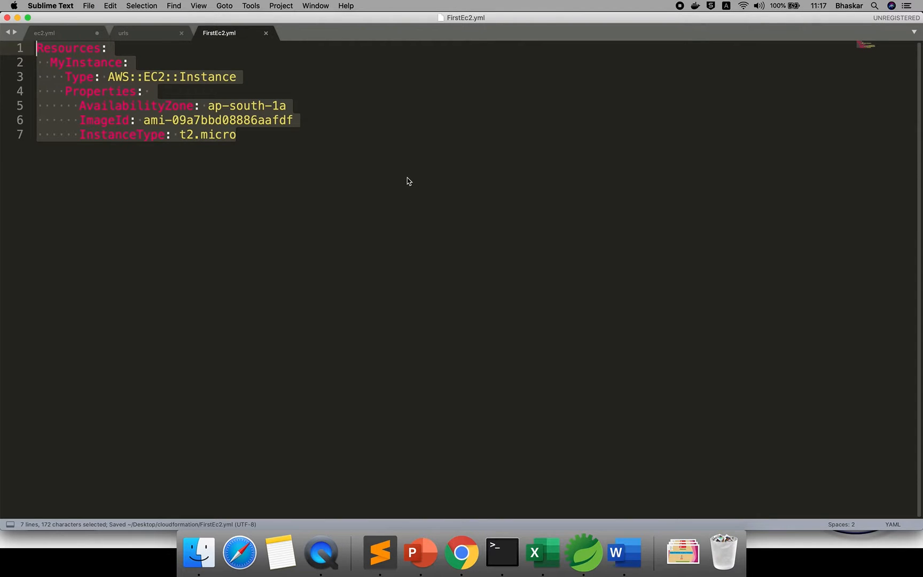
# - Switch to Chrome, find the CloudFormation service in the AWS console and start creating a stack
pyautogui.click(460, 555)
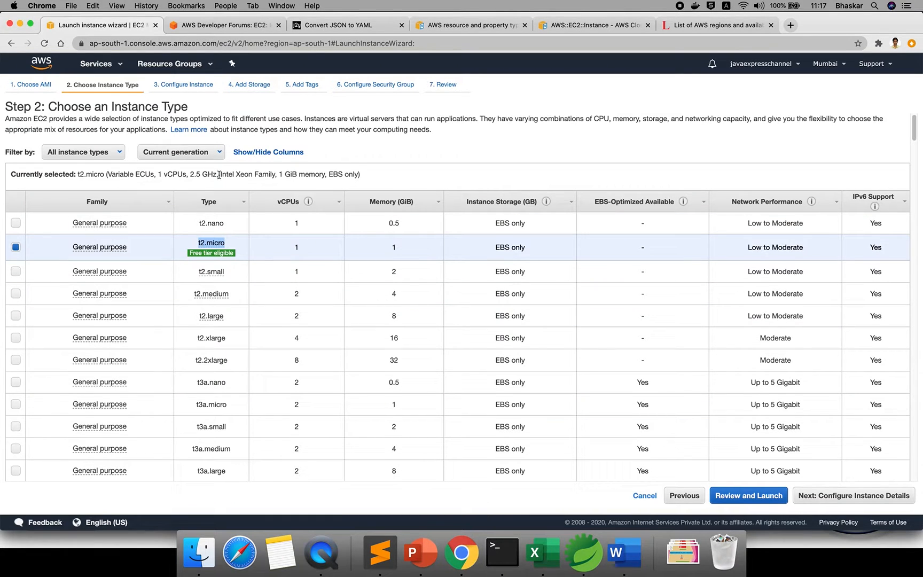
pyautogui.click(43, 65)
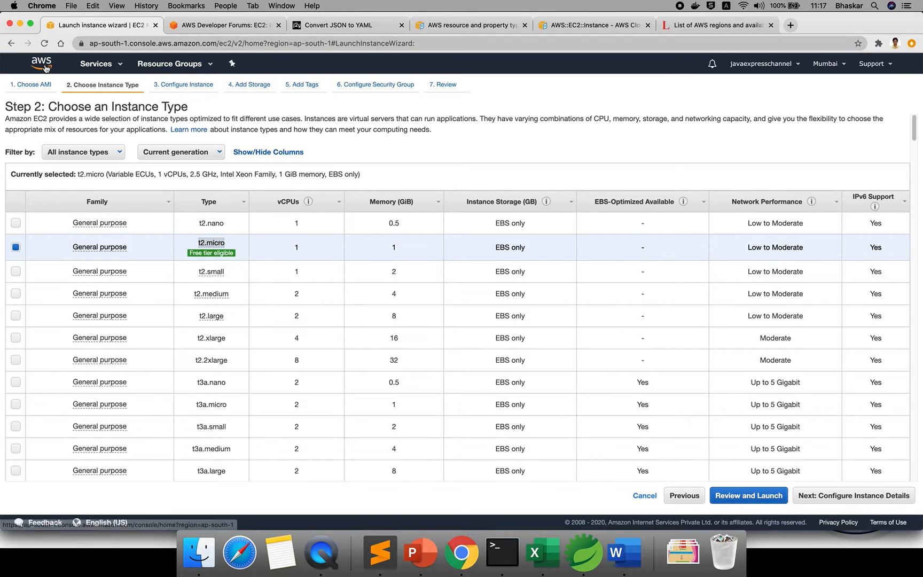
pyautogui.click(94, 70)
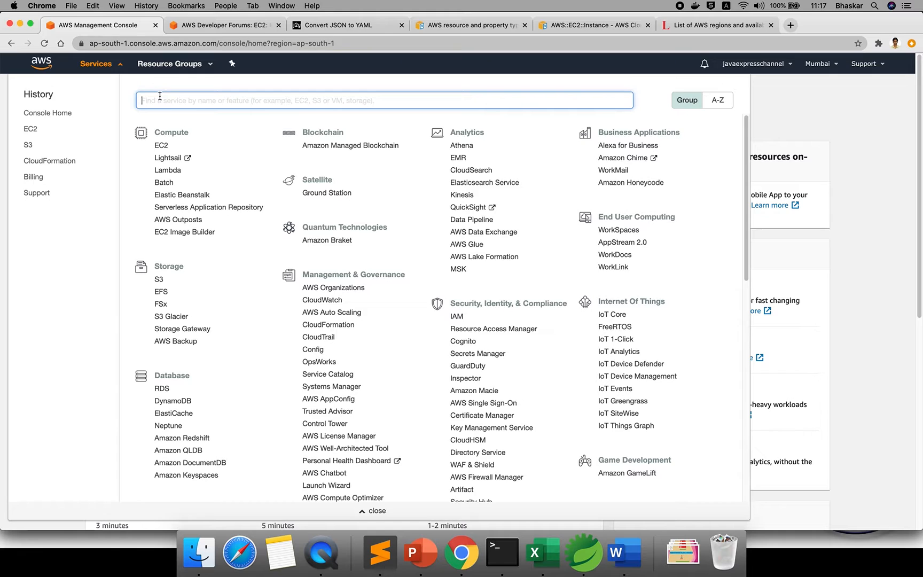
pyautogui.write('cloudfor')
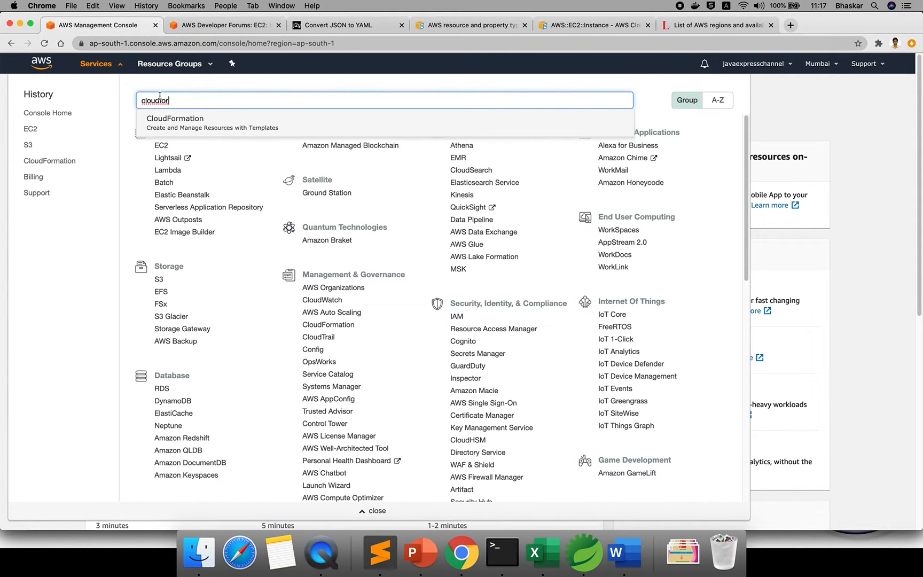
pyautogui.click(158, 126)
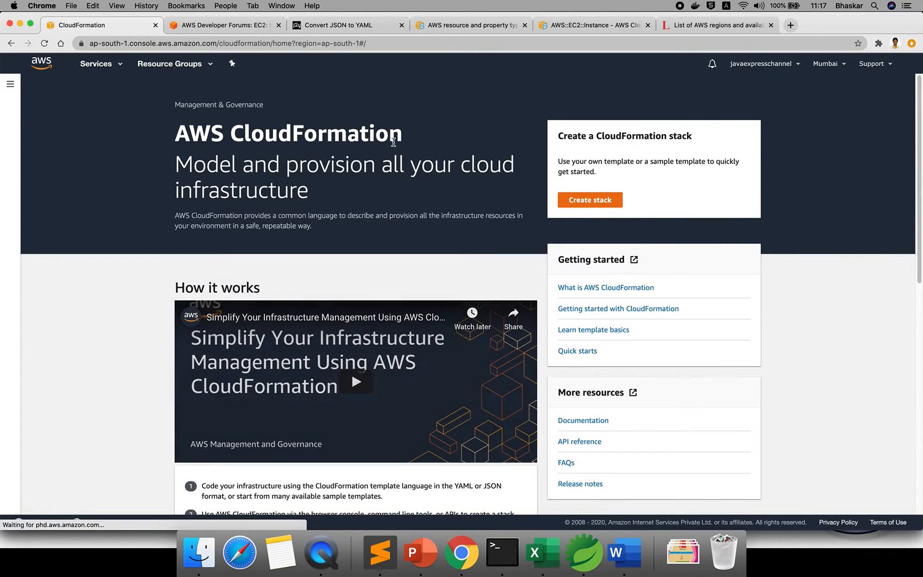
pyautogui.moveTo(558, 136); pyautogui.dragTo(716, 138)
pyautogui.click(589, 199)
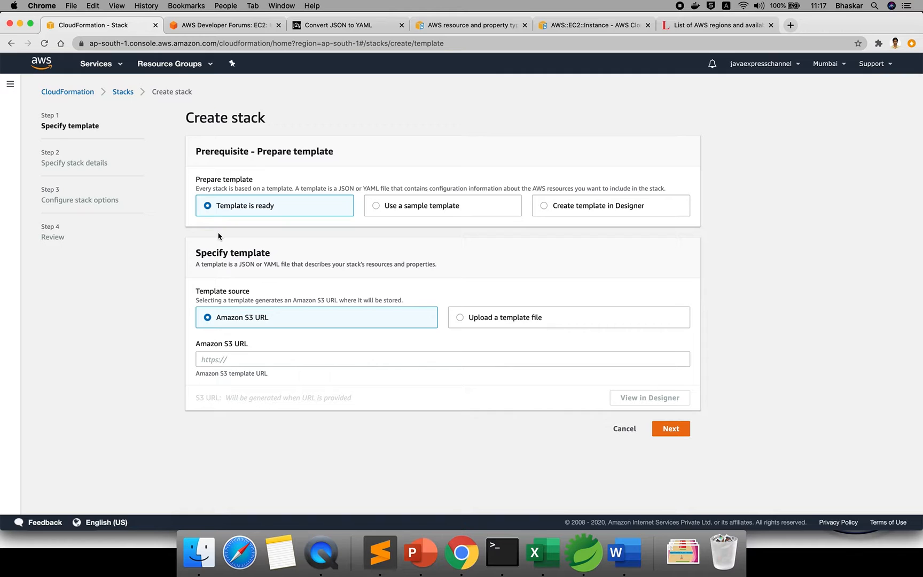
# - Look through the available sample templates and return the template preparation choice to Template is ready
pyautogui.click(377, 207)
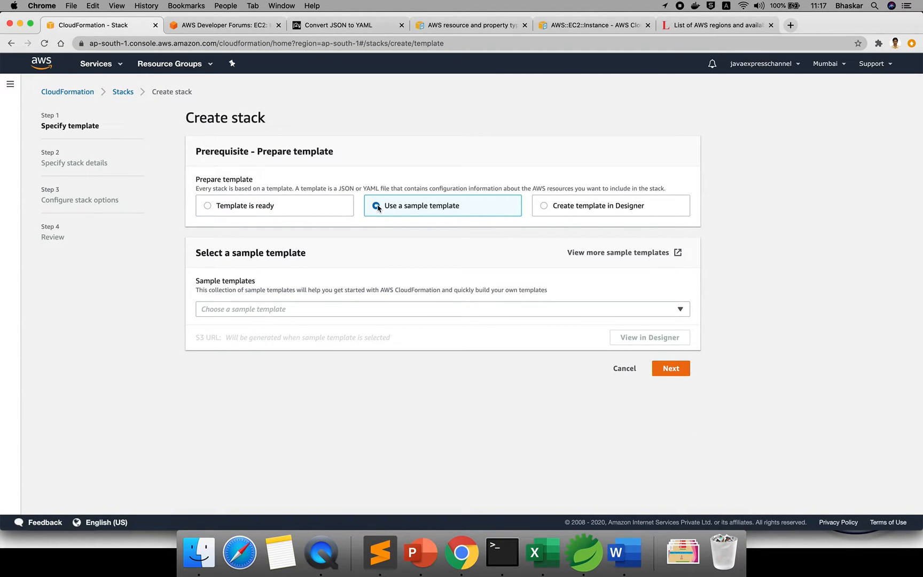
pyautogui.click(291, 315)
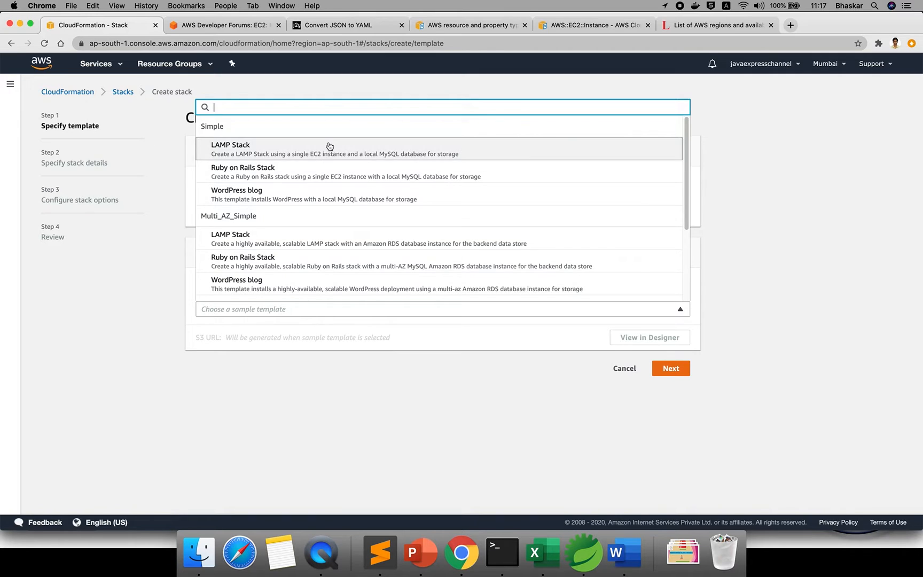
pyautogui.click(306, 380)
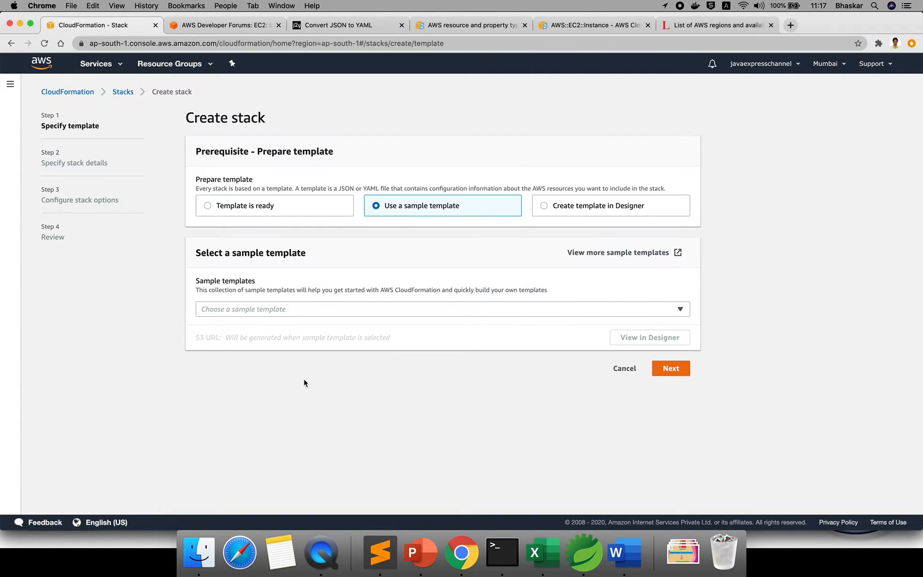
pyautogui.click(208, 206)
pyautogui.doubleClick(220, 207)
pyautogui.moveTo(277, 208); pyautogui.dragTo(281, 209)
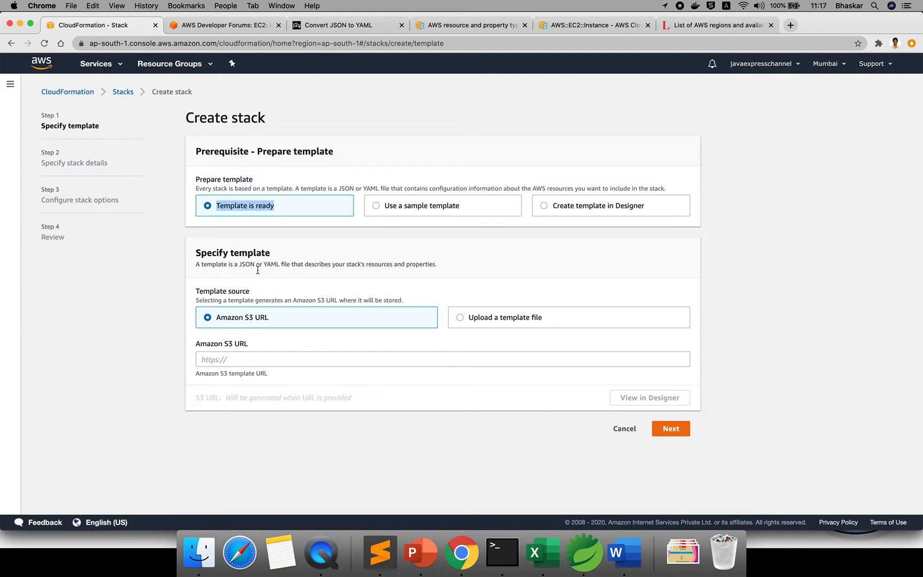
# - Set the template source to Upload a template file and choose FirstEc2.yml from the cloudformation folder
pyautogui.moveTo(216, 316); pyautogui.dragTo(272, 320)
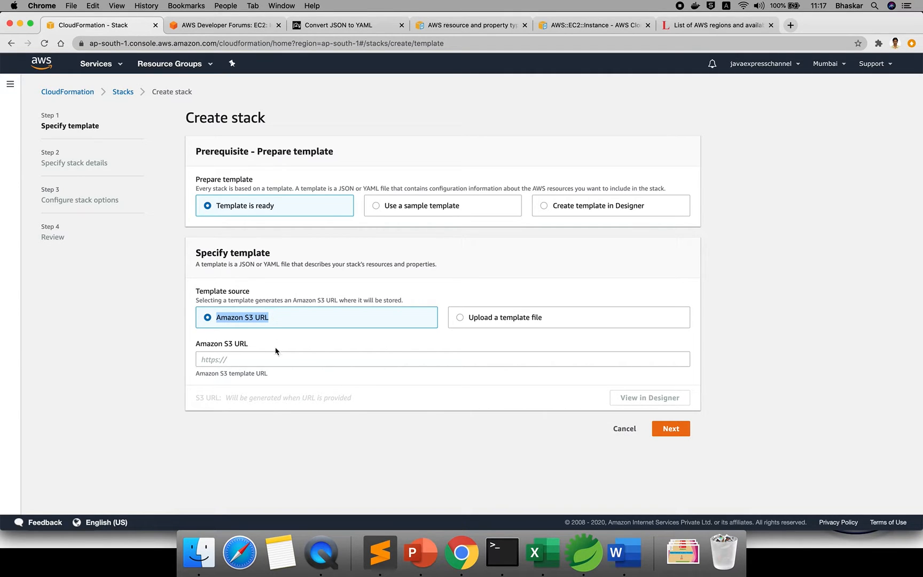
pyautogui.click(273, 359)
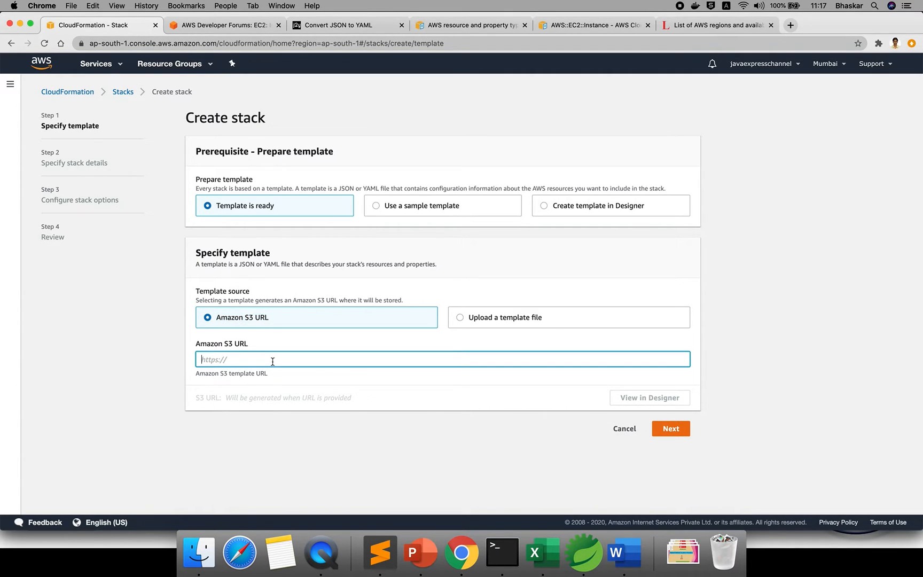
pyautogui.click(460, 318)
pyautogui.click(226, 359)
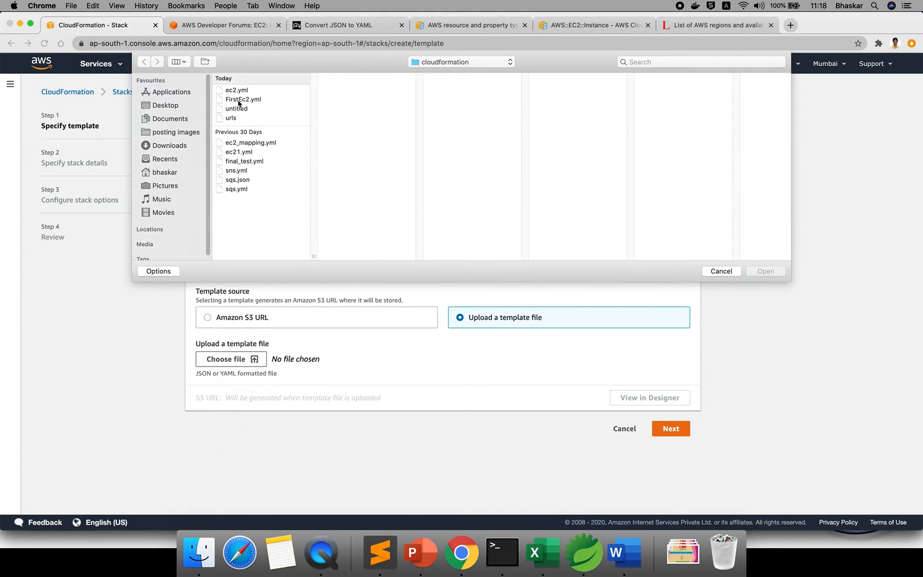
pyautogui.click(237, 100)
pyautogui.click(761, 274)
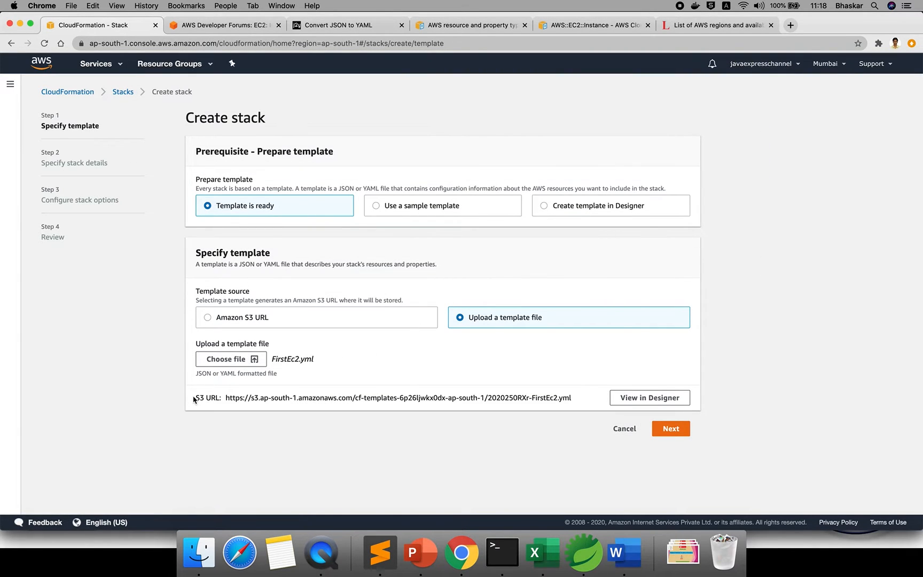
# - Check the uploaded template's S3 URL and file name, and proceed to the stack details
pyautogui.moveTo(195, 397); pyautogui.dragTo(579, 403)
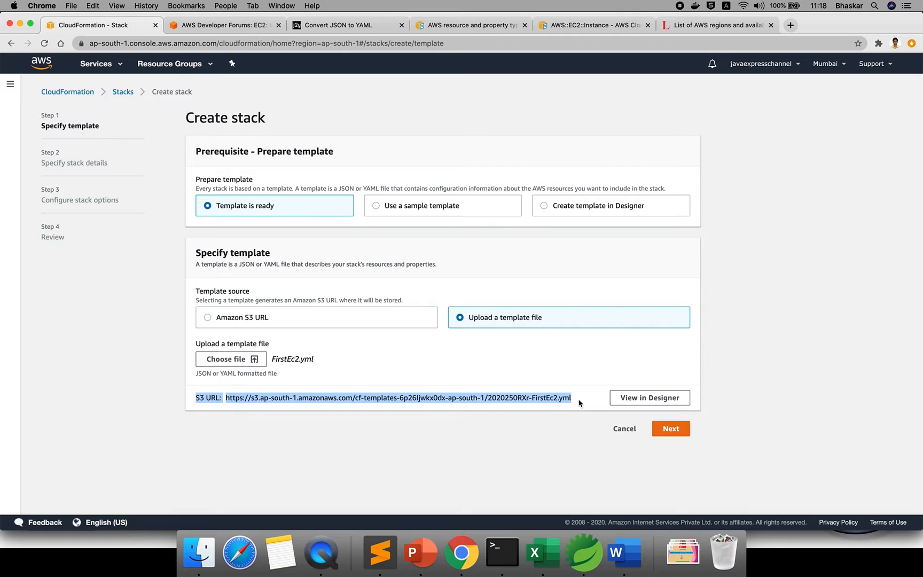
pyautogui.click(374, 401)
pyautogui.moveTo(272, 359); pyautogui.dragTo(320, 363)
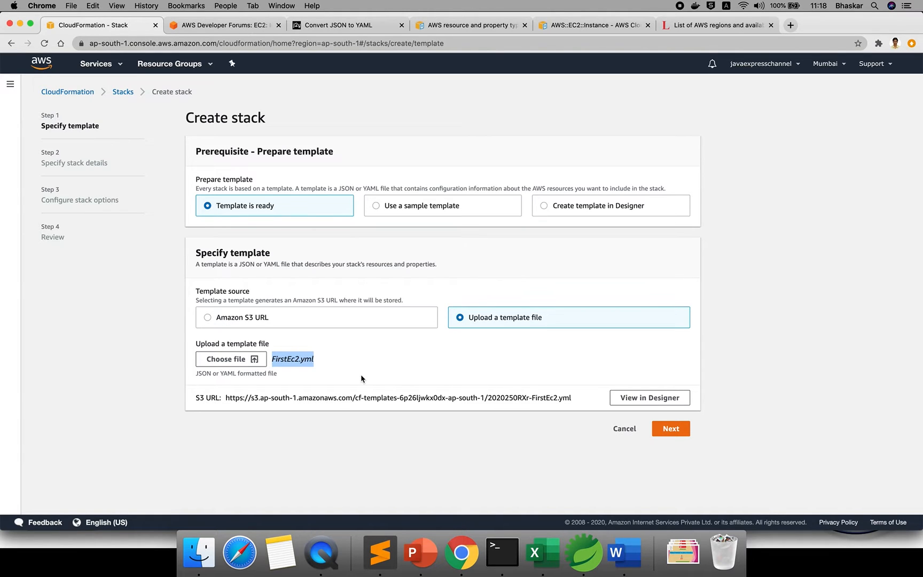
pyautogui.click(684, 433)
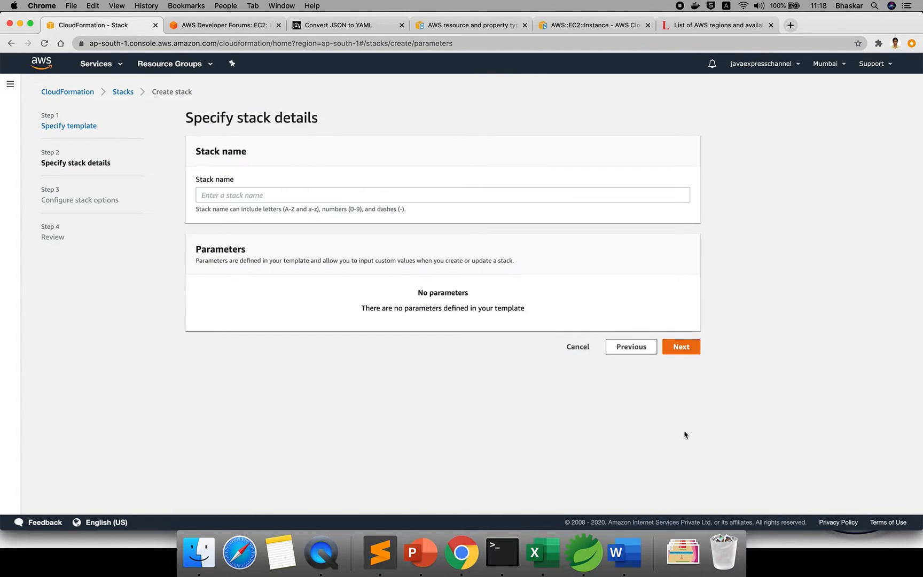
# - Name the stack Ec2InstanceStack without spaces, check the Parameters section and proceed to the stack options
pyautogui.click(275, 195)
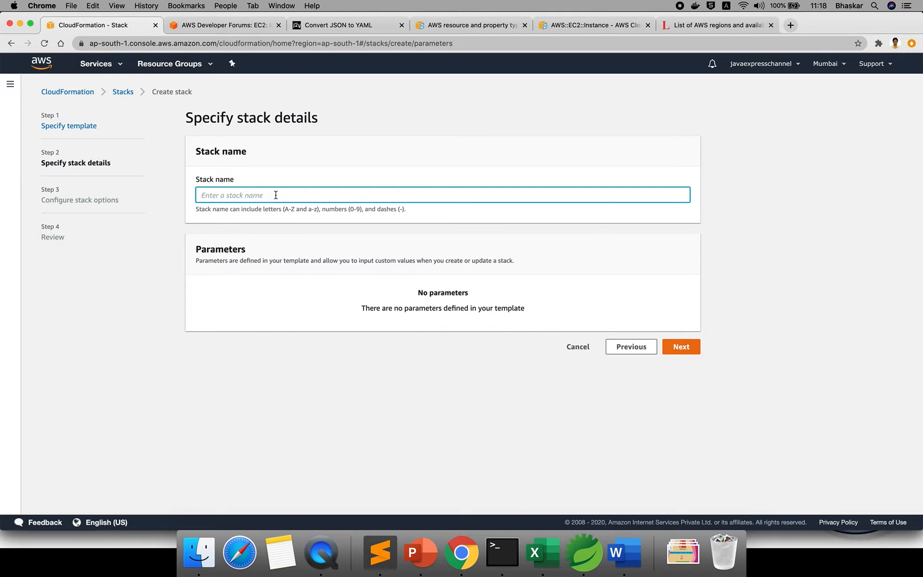
pyautogui.write('Ec2Instance Stak')
pyautogui.moveTo(195, 246); pyautogui.dragTo(527, 267)
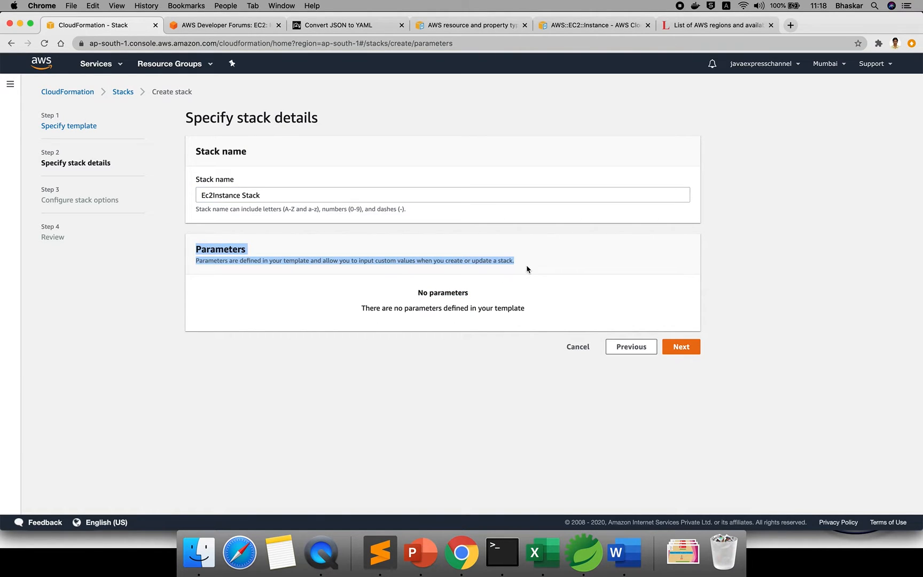
pyautogui.click(337, 269)
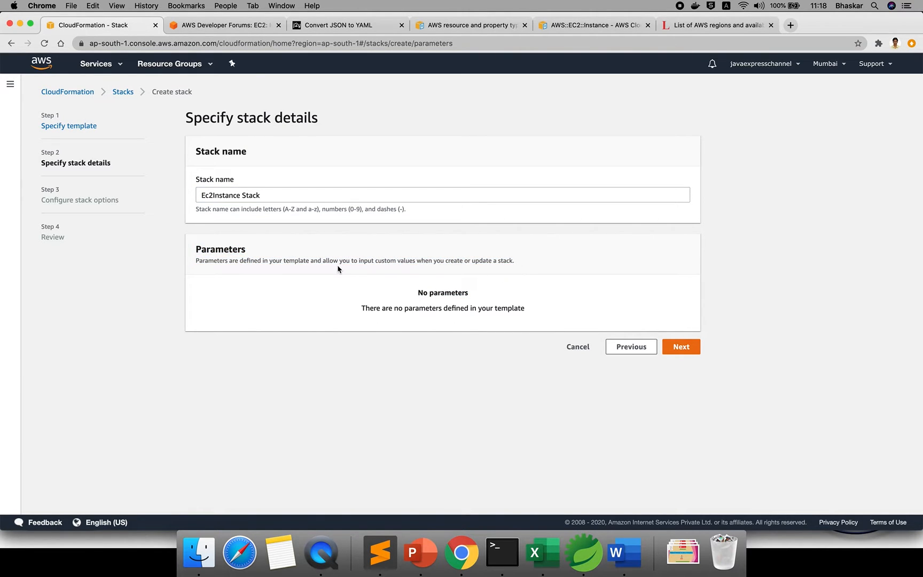
pyautogui.click(244, 195)
pyautogui.press('BackSpace')
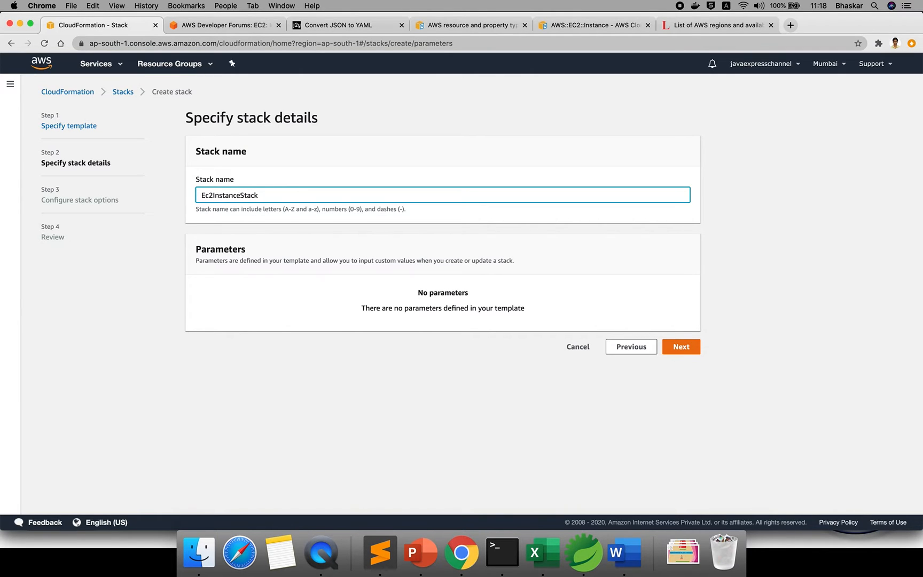
pyautogui.click(664, 349)
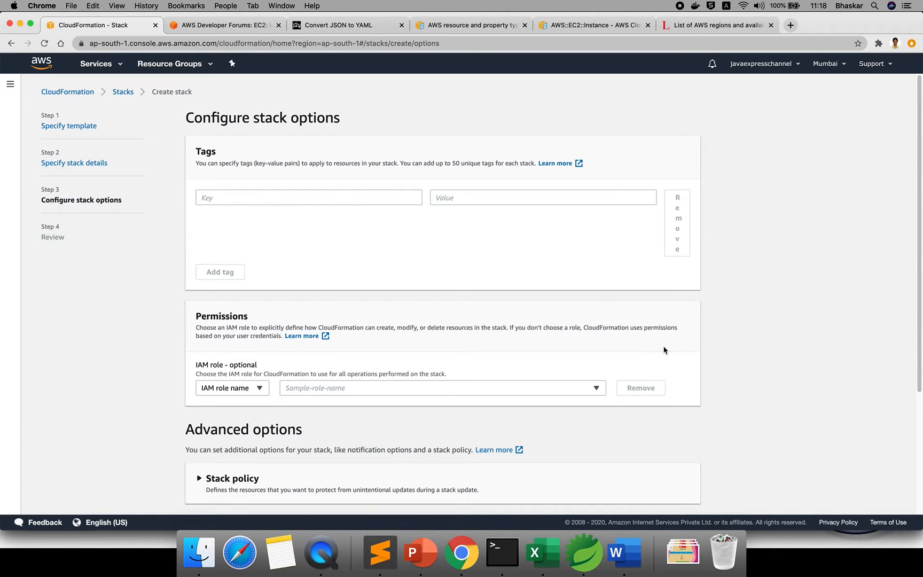
# - Keep the default tags, permissions and advanced options, and proceed to the review of Ec2InstanceStack
pyautogui.moveTo(196, 151); pyautogui.dragTo(219, 155)
pyautogui.scroll(-5, 327, 226)
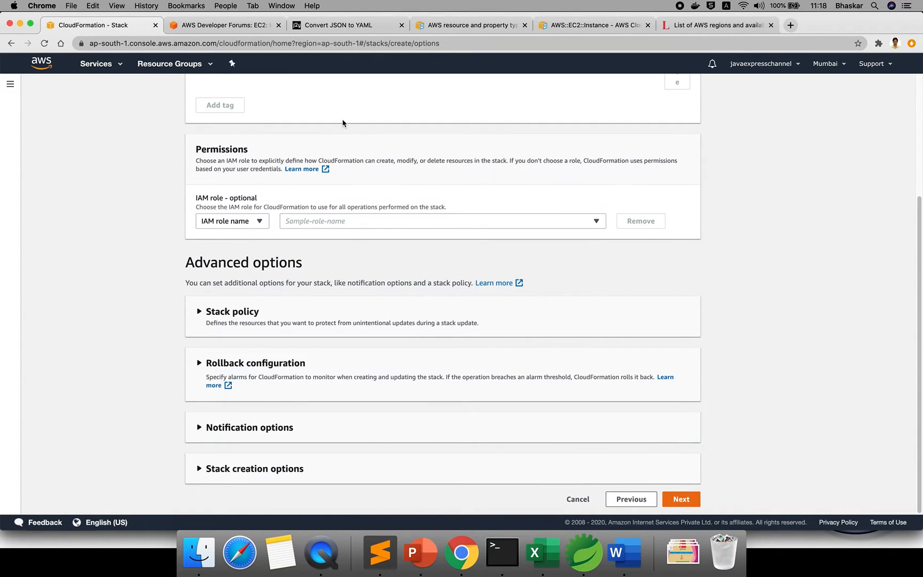
pyautogui.click(679, 505)
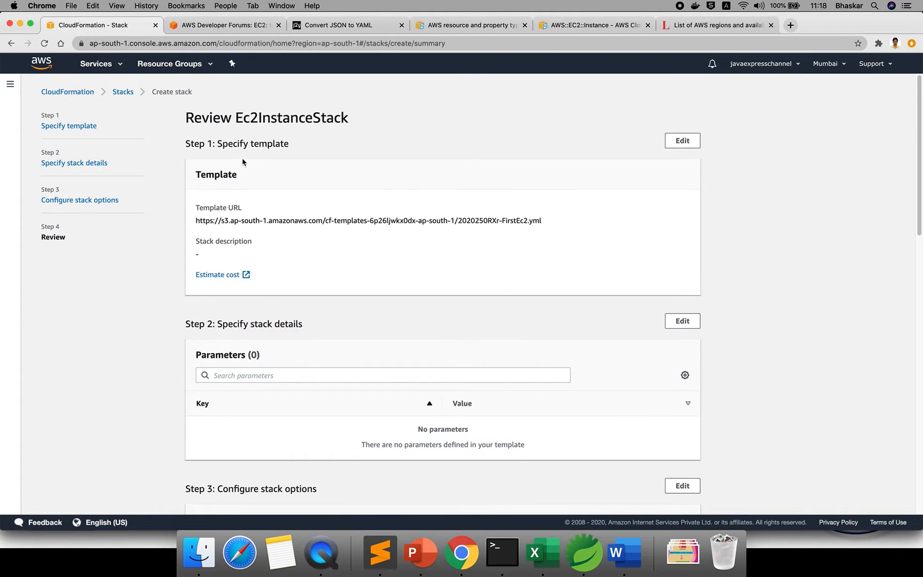
pyautogui.moveTo(185, 117); pyautogui.dragTo(363, 122)
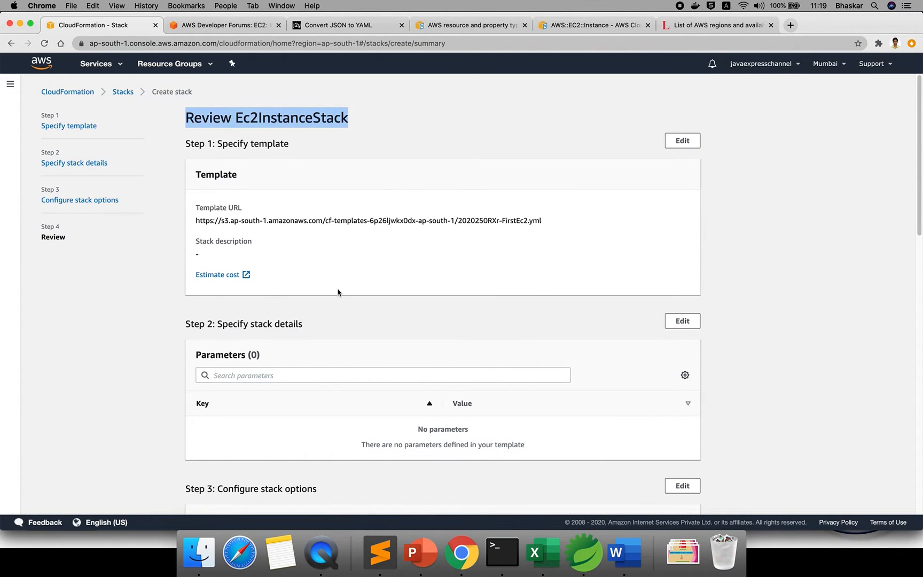
# - Try to view the template's estimated cost in a separate browser tab
pyautogui.scroll(-2, 337, 291)
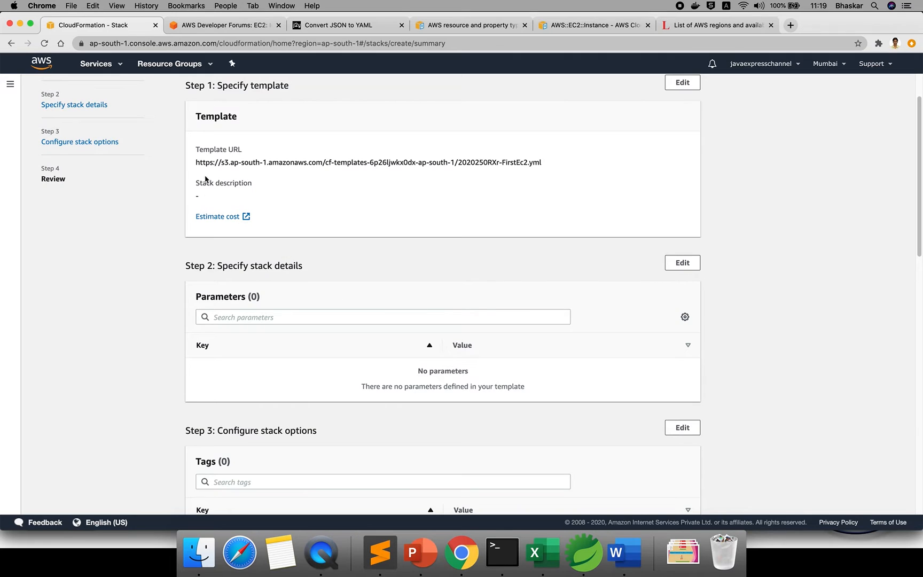
pyautogui.rightClick(226, 216)
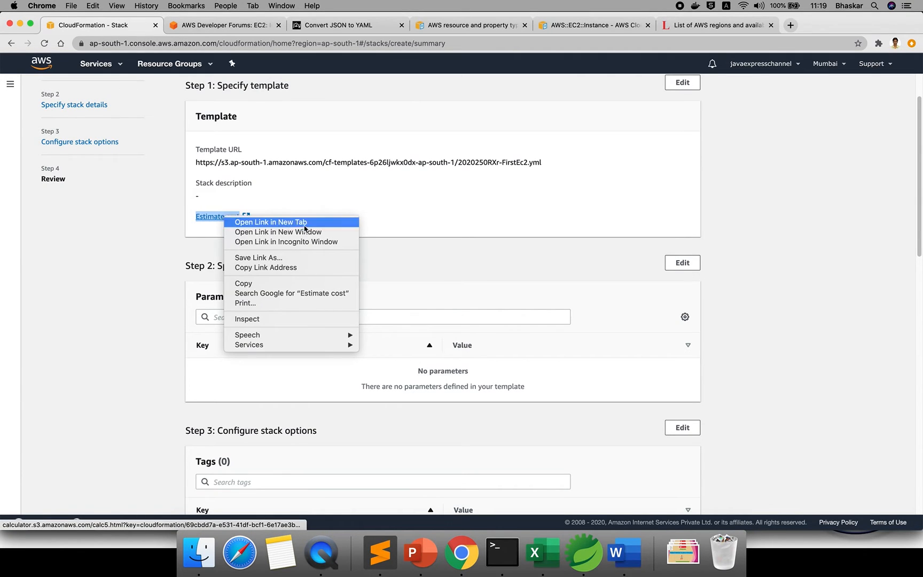
pyautogui.click(299, 224)
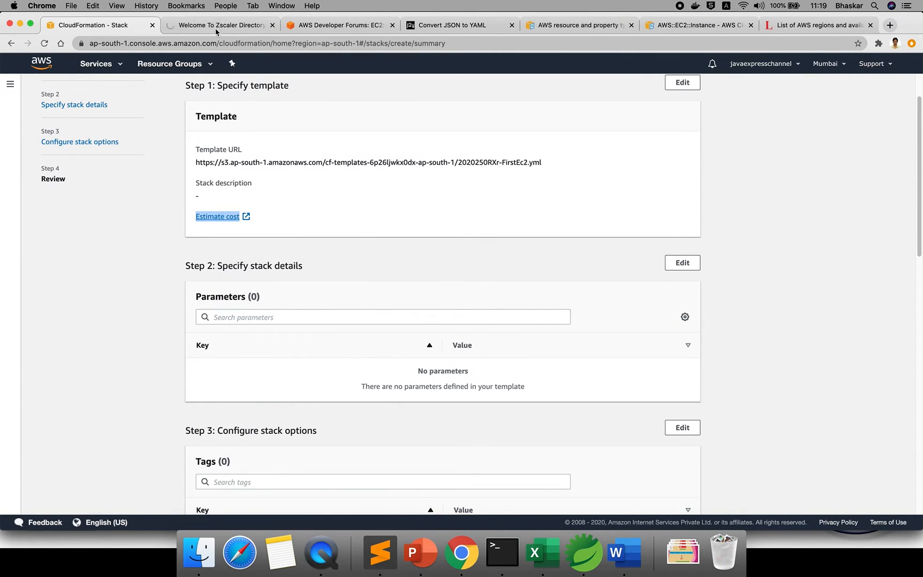
pyautogui.click(272, 26)
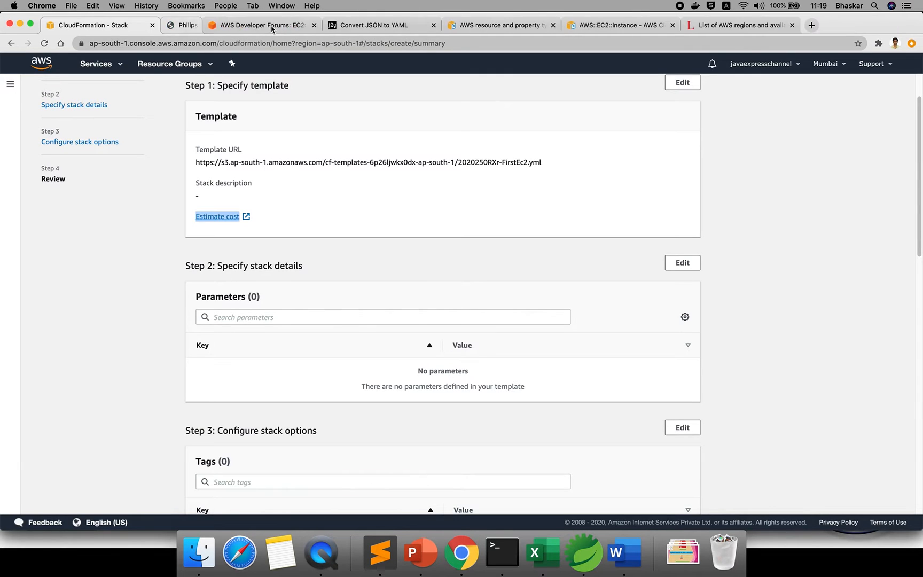
pyautogui.click(281, 205)
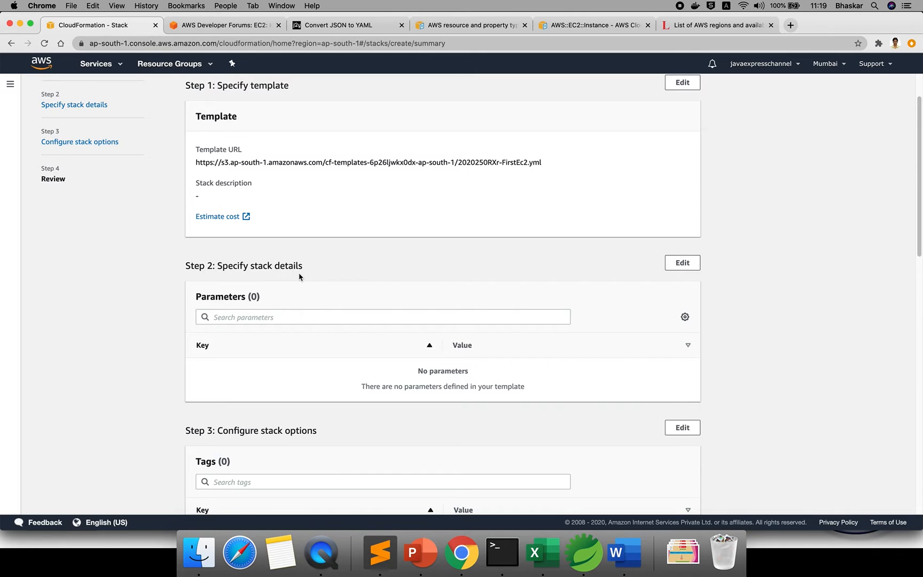
# - Review the remaining stack details, options and stack creation settings, and create Ec2InstanceStack
pyautogui.scroll(-7, 305, 297)
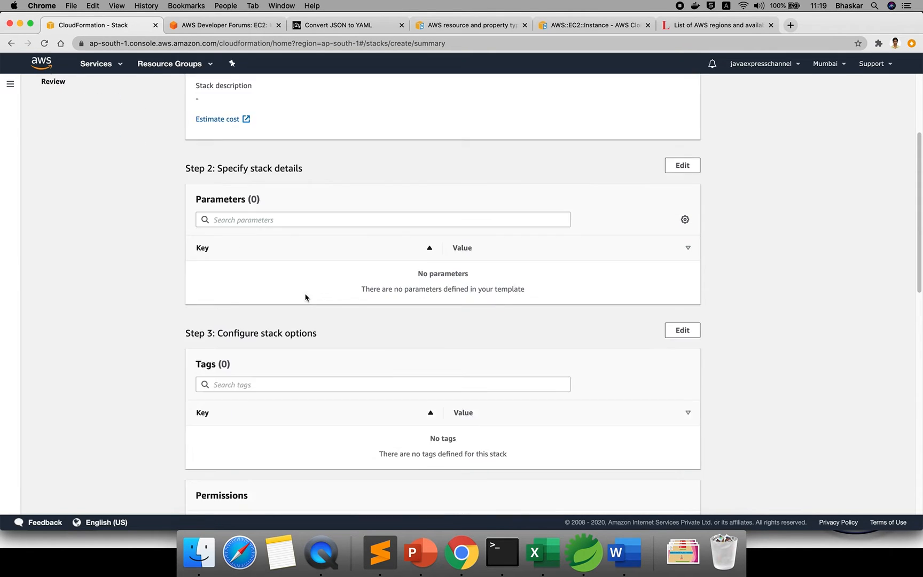
pyautogui.scroll(-5, 305, 298)
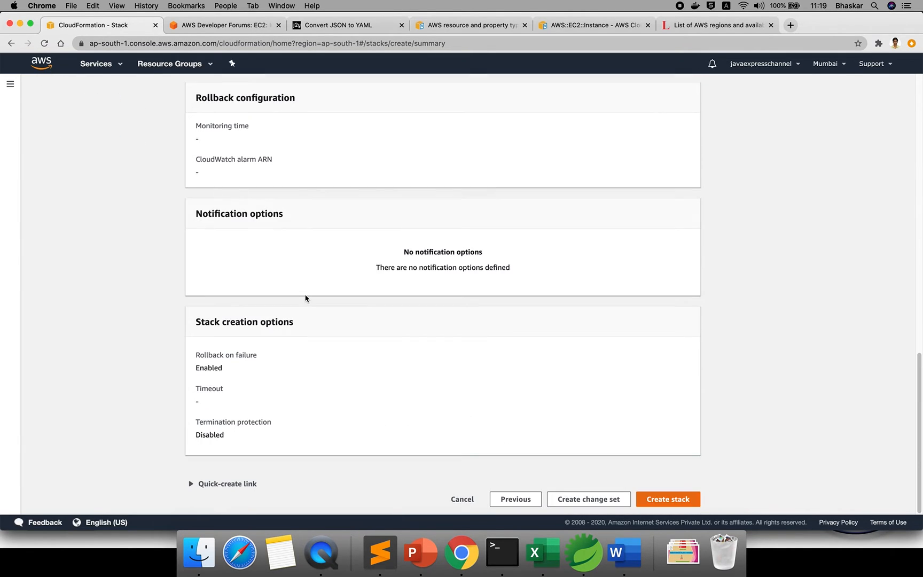
pyautogui.click(670, 500)
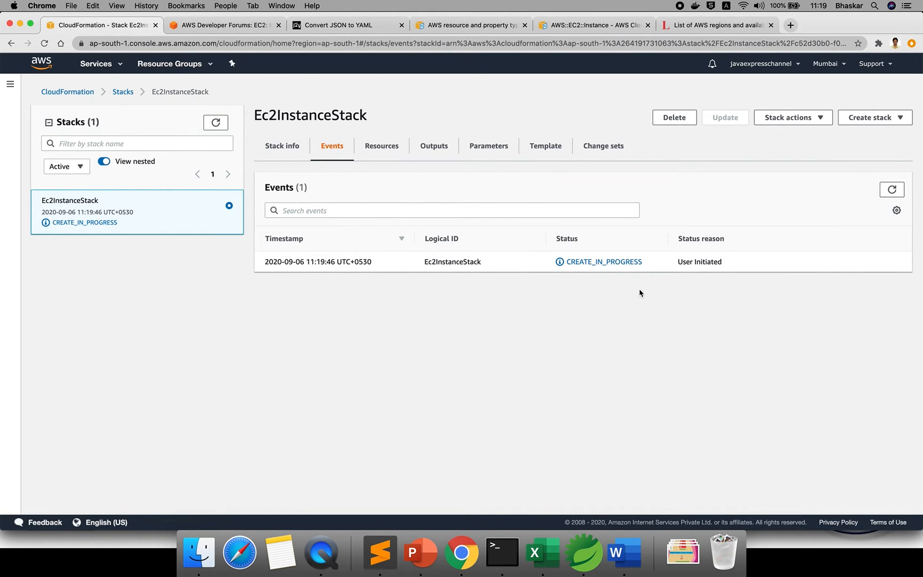
# - Compare the logical ID in the stack's Resources list with the resource name in FirstEc2.yml in Sublime Text, and return to Chrome
pyautogui.click(374, 145)
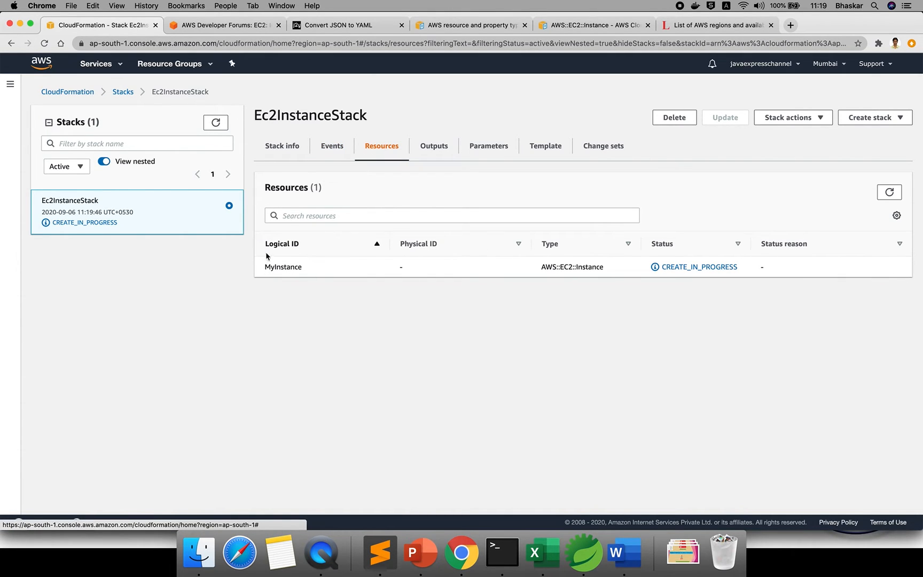
pyautogui.moveTo(264, 266); pyautogui.dragTo(293, 261)
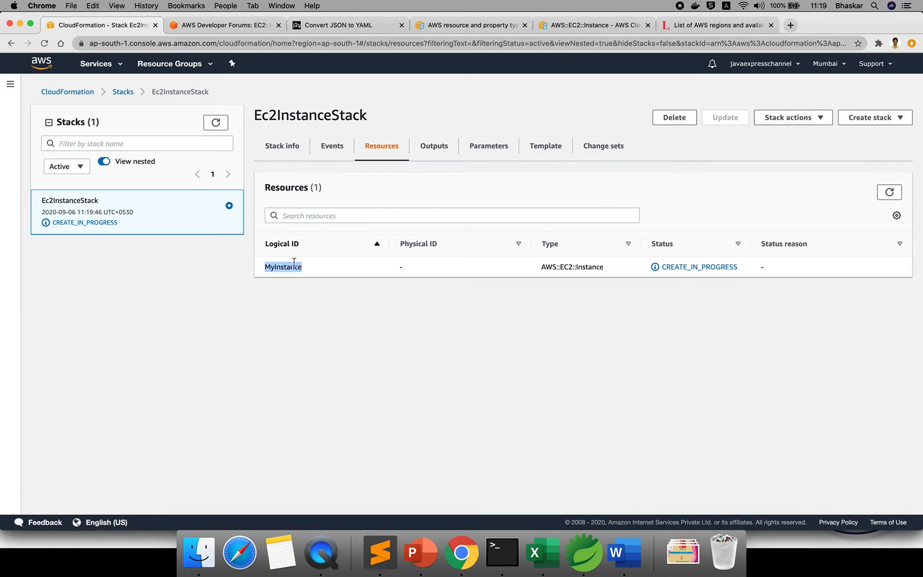
pyautogui.click(396, 567)
pyautogui.click(99, 75)
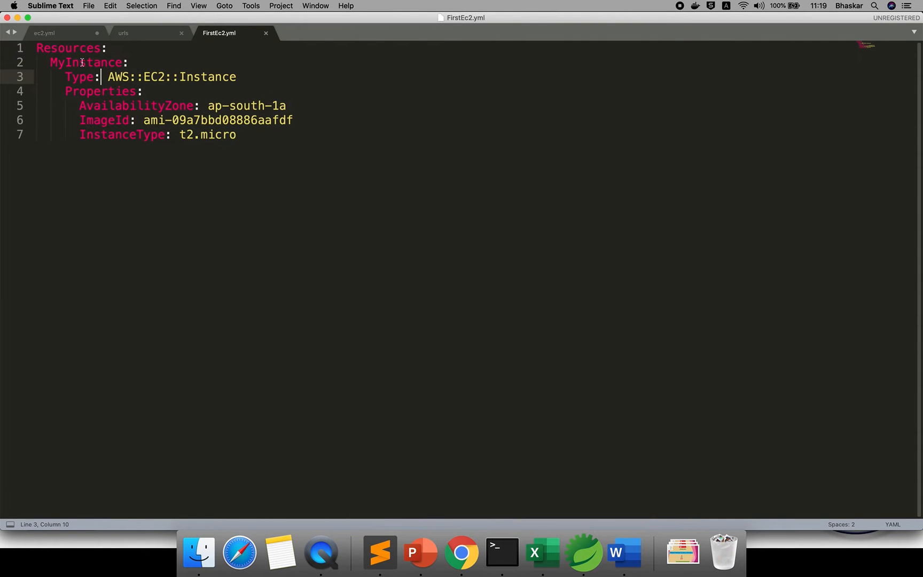
pyautogui.doubleClick(82, 62)
pyautogui.click(461, 552)
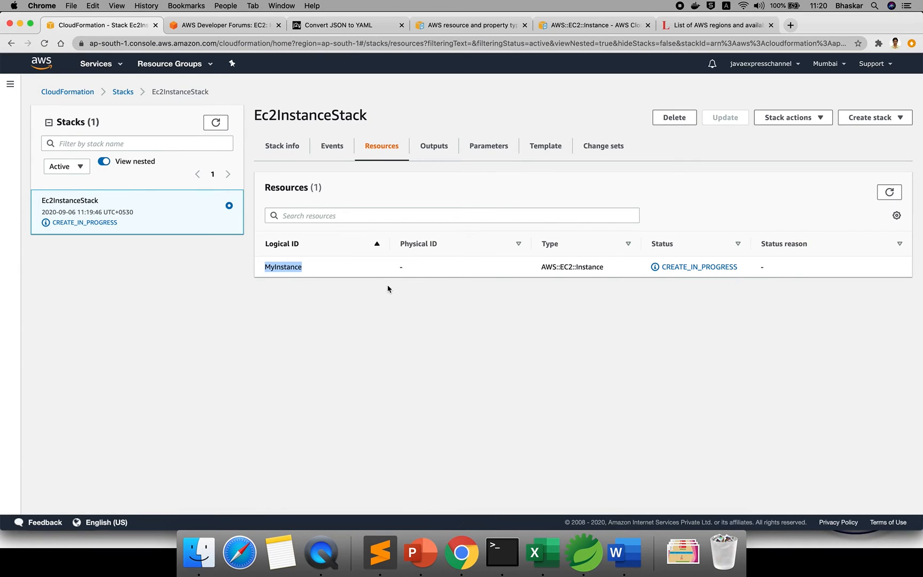
# - Check the MyInstance resource's type, refresh the Resources list and read its status reason
pyautogui.moveTo(542, 266); pyautogui.dragTo(597, 266)
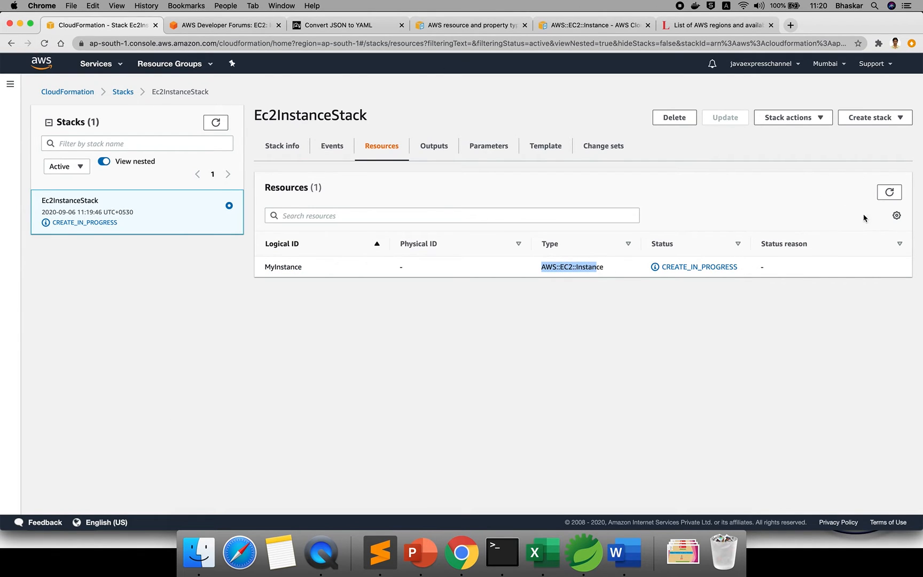
pyautogui.click(889, 194)
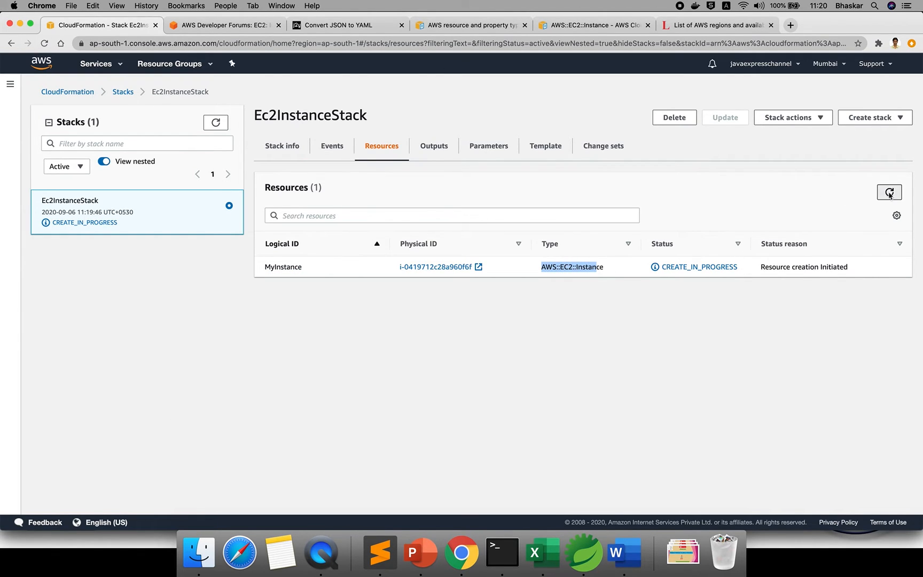
pyautogui.click(762, 266)
pyautogui.moveTo(762, 267); pyautogui.dragTo(856, 272)
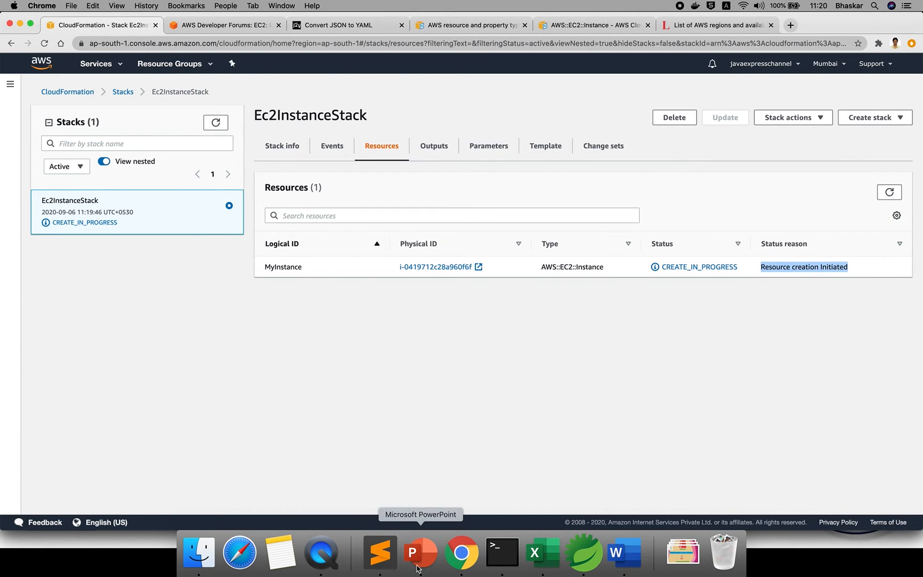
# - Check the AvailabilityZone and ImageId values of FirstEc2.yml in Sublime Text, and return to Chrome
pyautogui.click(380, 552)
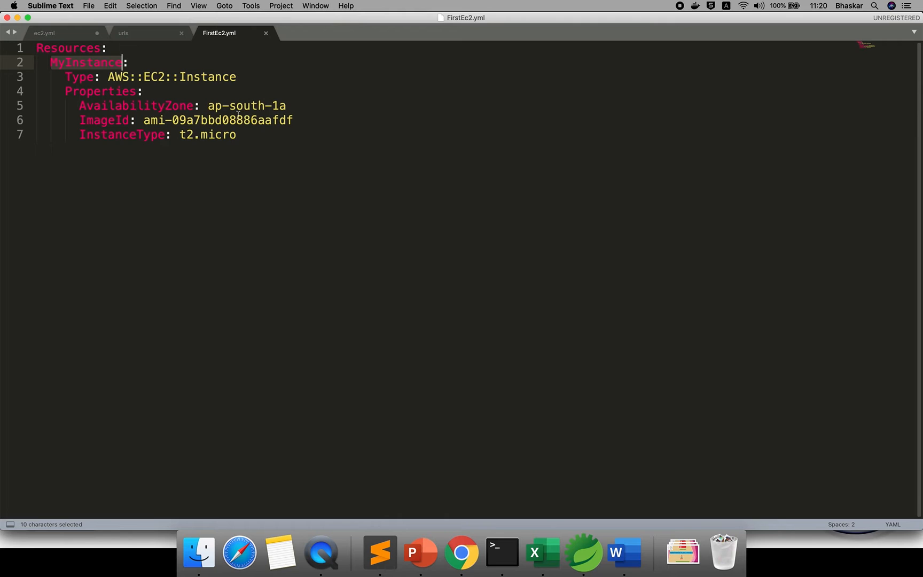
pyautogui.moveTo(207, 105); pyautogui.dragTo(283, 104)
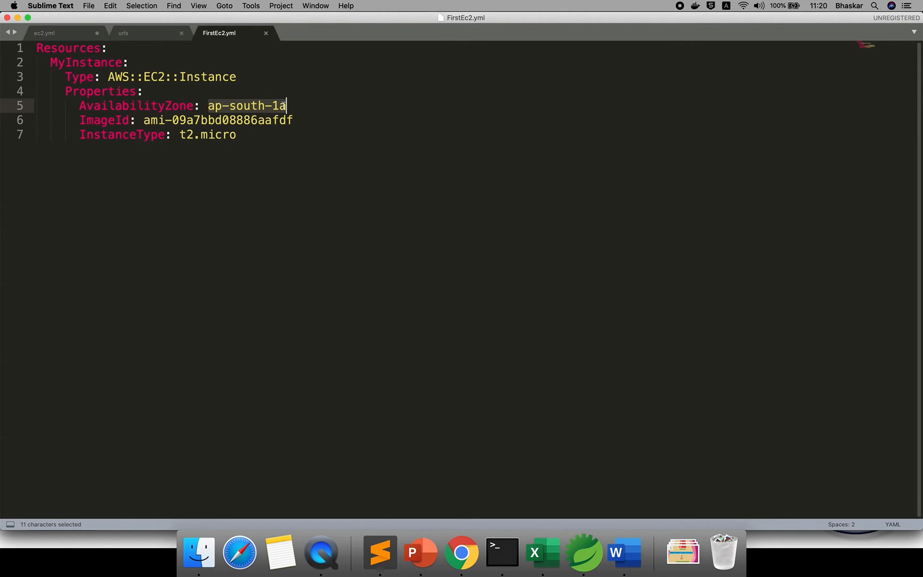
pyautogui.moveTo(144, 120); pyautogui.dragTo(309, 118)
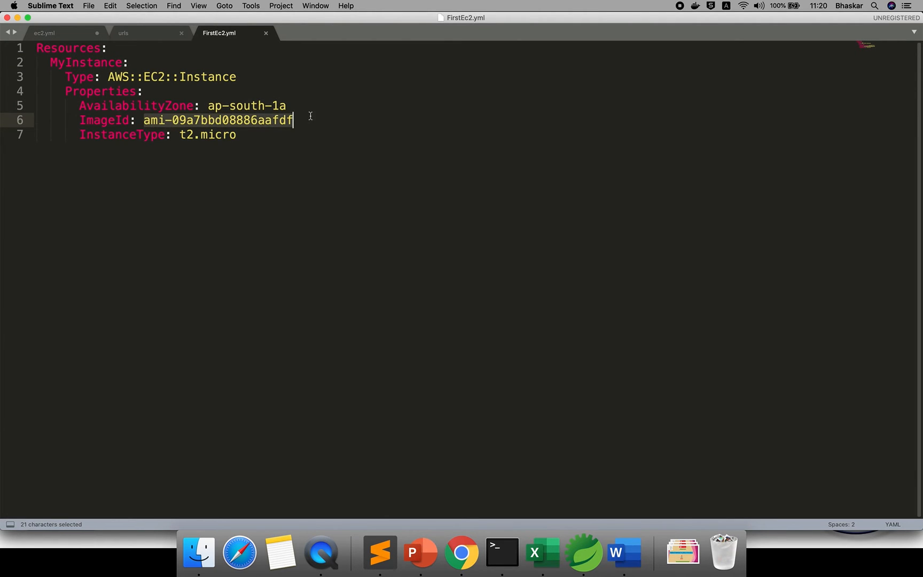
pyautogui.click(461, 554)
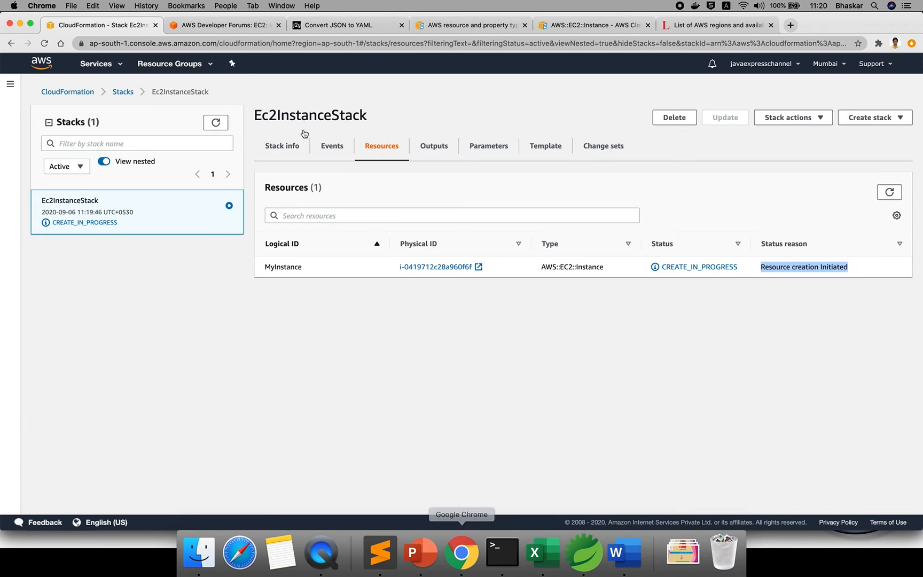
# - Open the AWS services in a separate browser tab, find EC2 and display its list of instances
pyautogui.rightClick(104, 64)
pyautogui.click(145, 70)
pyautogui.click(181, 28)
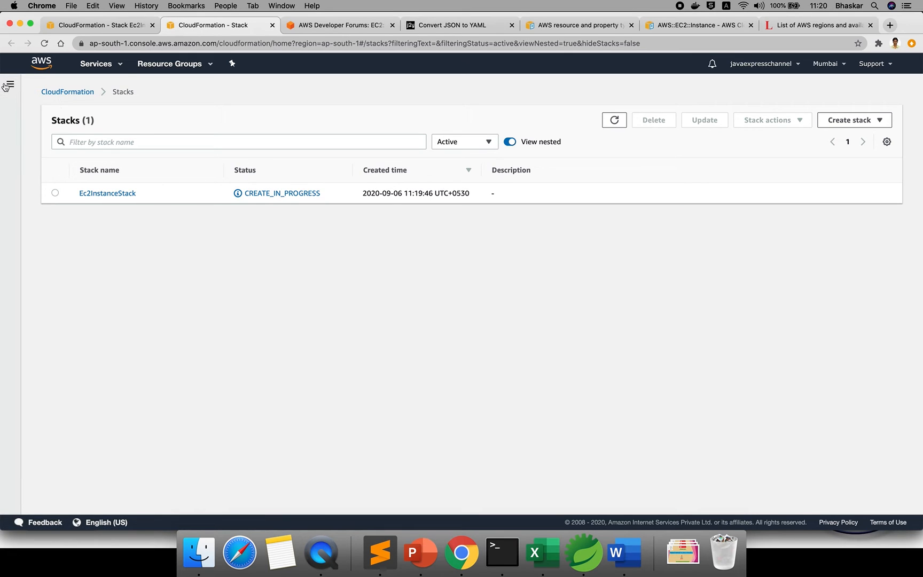
pyautogui.click(107, 69)
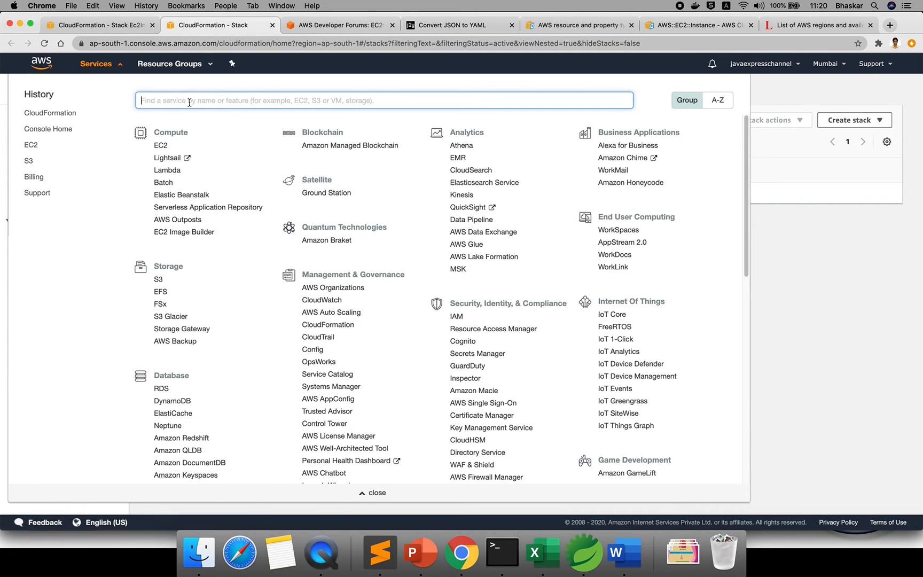
pyautogui.write('ec2')
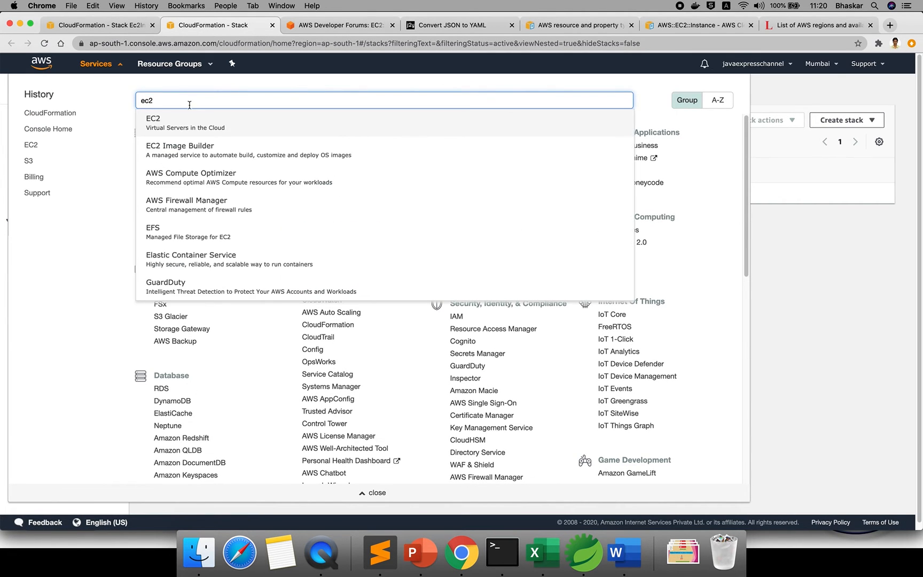
pyautogui.click(185, 124)
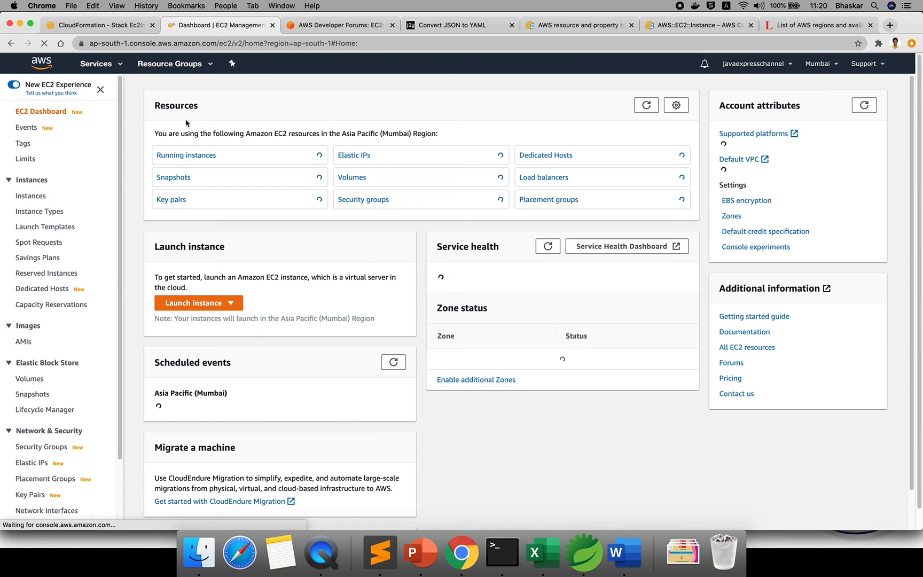
pyautogui.click(164, 156)
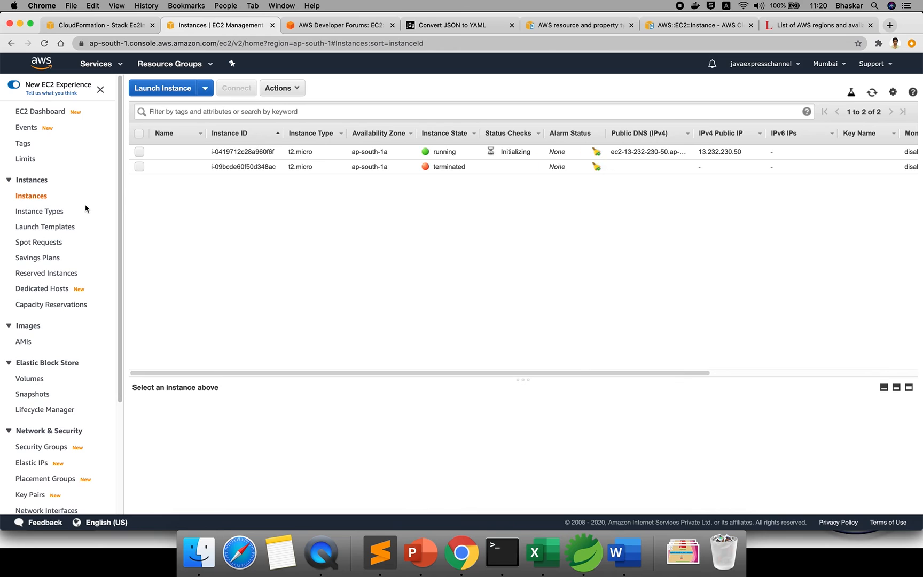
# - Check the new t2.micro instance's ID, type, availability zone and state, and refresh the instance list
pyautogui.doubleClick(239, 152)
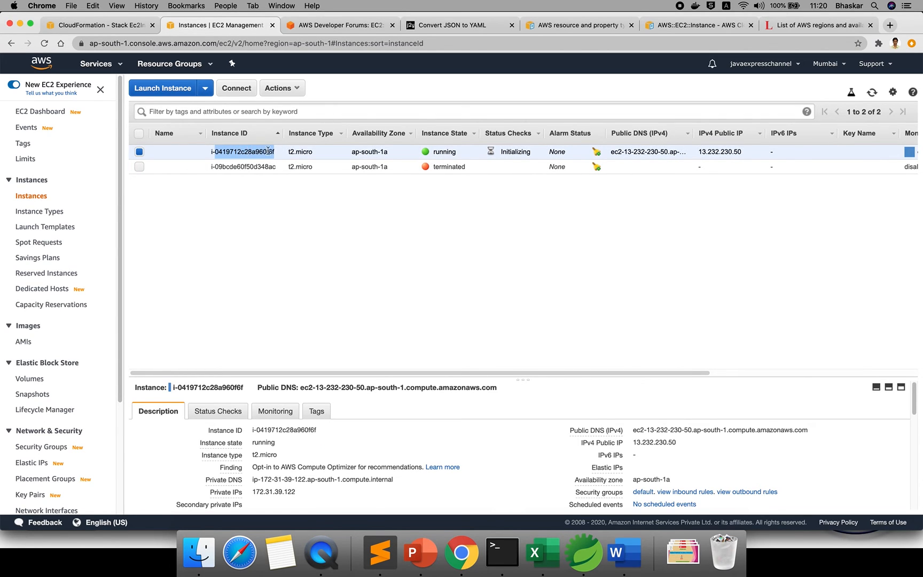
pyautogui.doubleClick(303, 152)
pyautogui.doubleClick(372, 151)
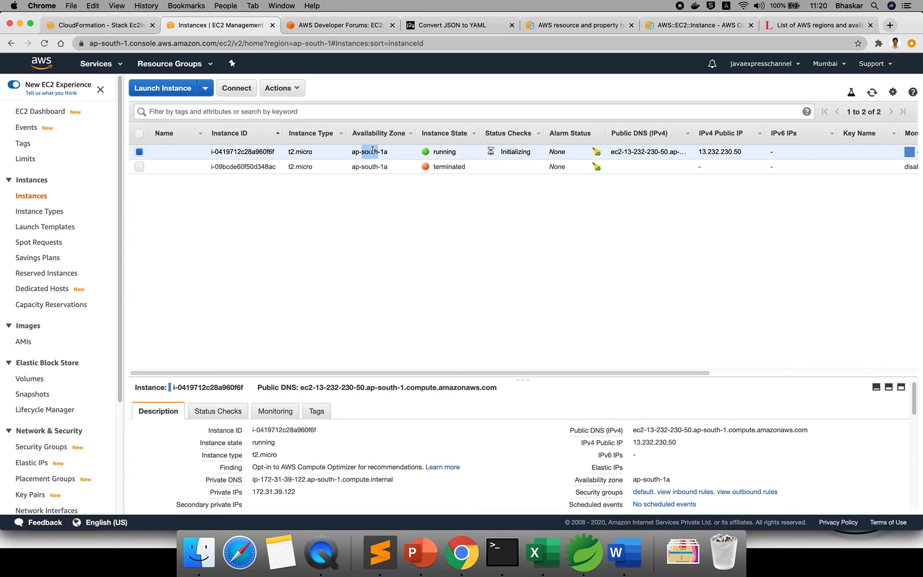
pyautogui.click(445, 151)
pyautogui.doubleClick(446, 150)
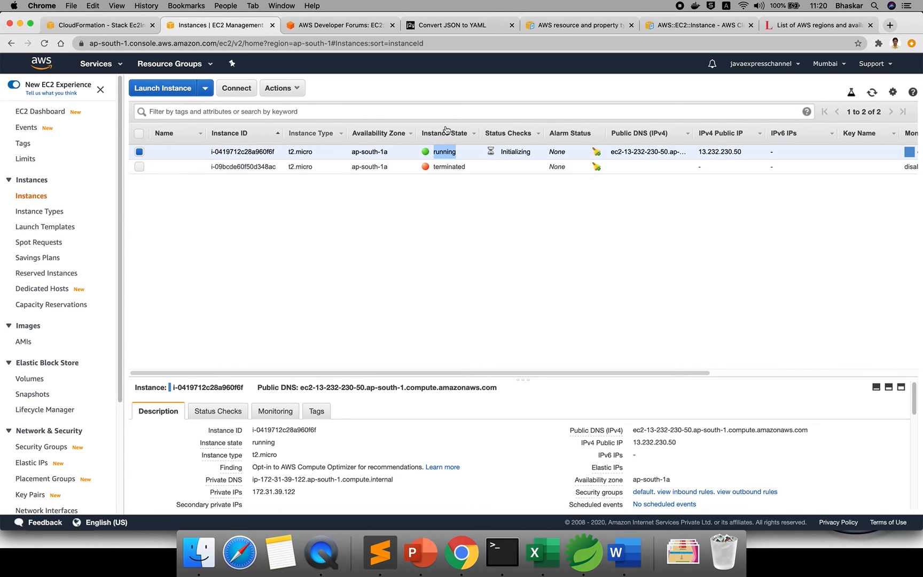
pyautogui.click(873, 93)
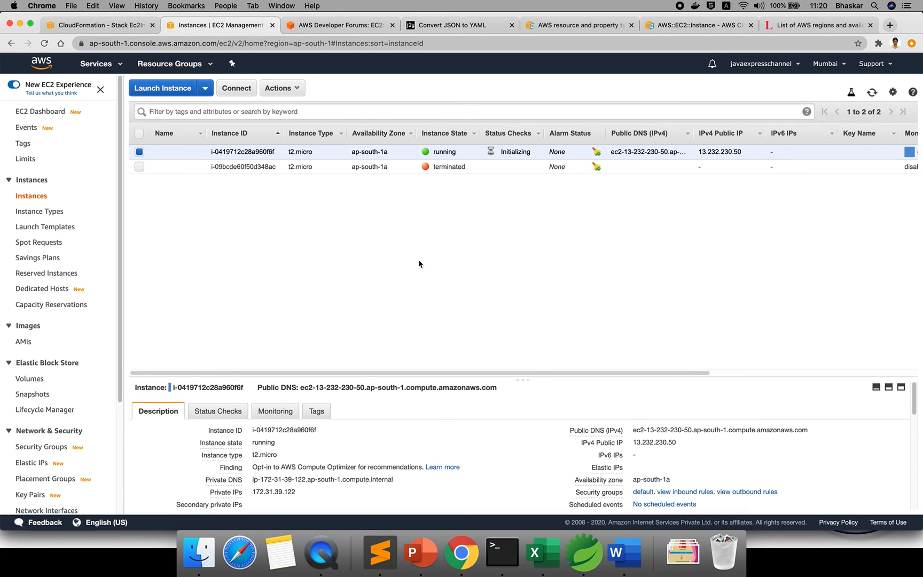
# - Recheck FirstEc2.yml in Sublime Text, enlarge the instance's description in Chrome, examine its security groups and refresh the list
pyautogui.click(380, 553)
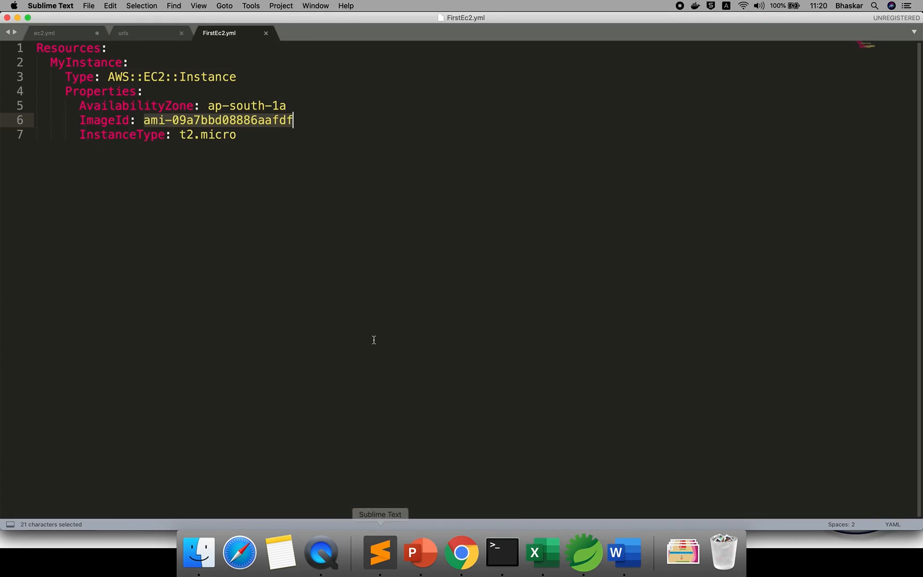
pyautogui.press('super+Tab')
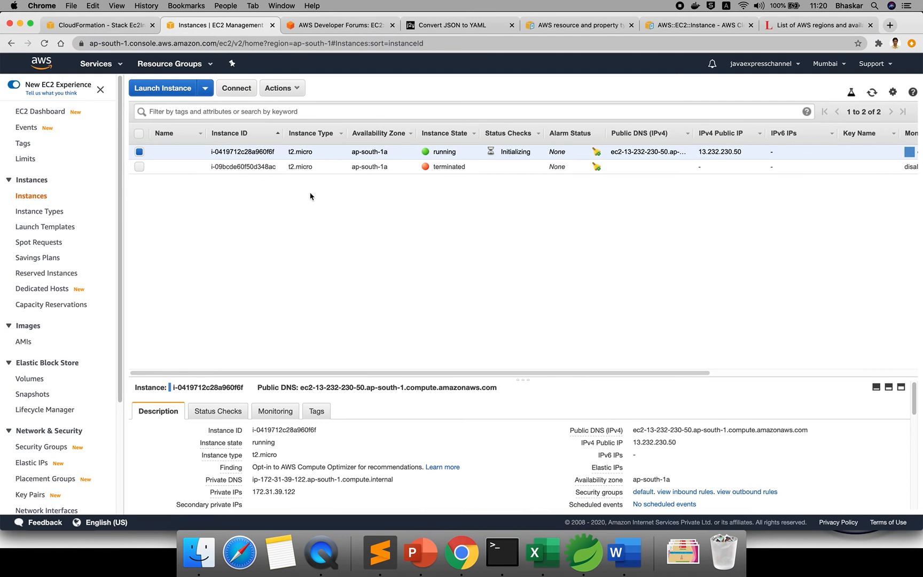
pyautogui.moveTo(461, 378); pyautogui.dragTo(470, 244)
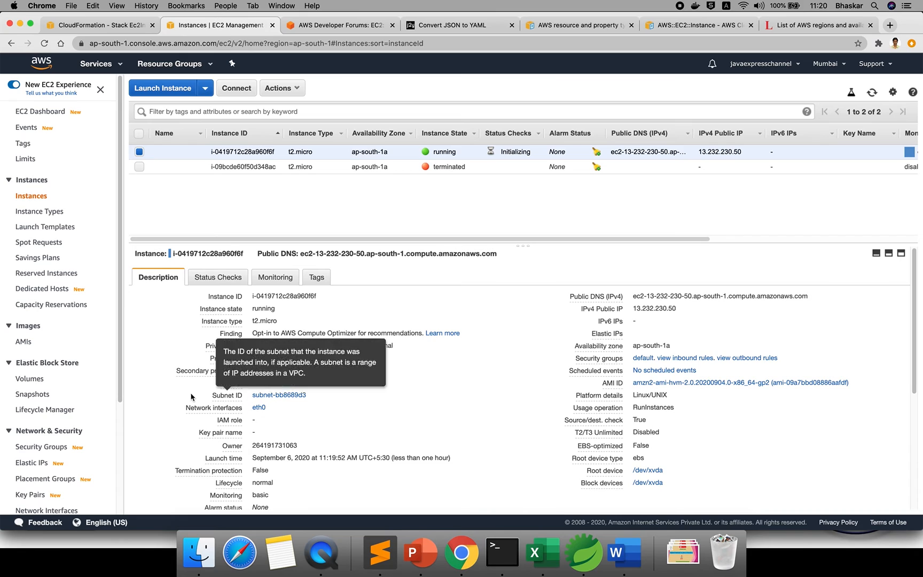
pyautogui.moveTo(778, 358); pyautogui.dragTo(570, 363)
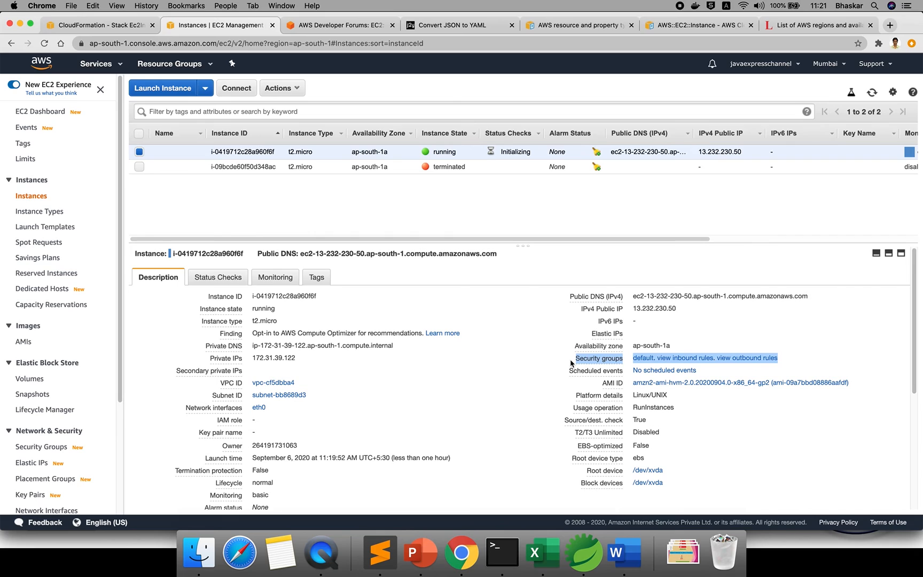
pyautogui.click(376, 441)
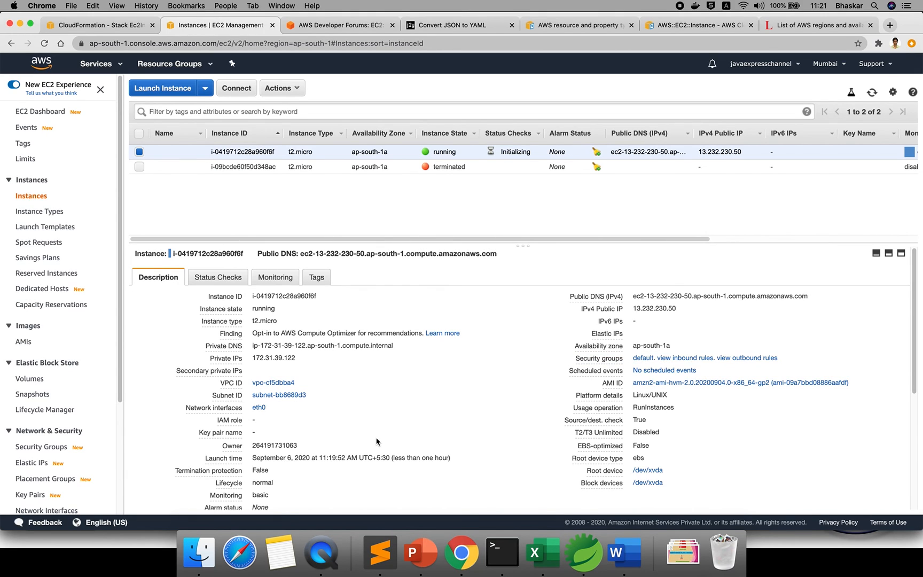
pyautogui.click(872, 92)
# - Open the S3 bucket cf-templates-6p26ljwkx0dx-ap-south-1 and show the details of 2020250RXr-FirstEc2.yml
pyautogui.click(98, 64)
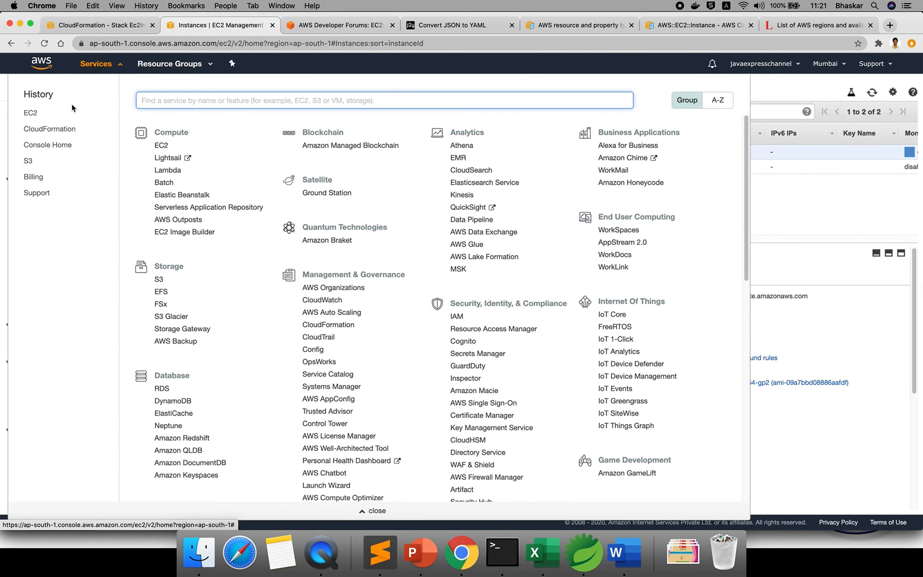
pyautogui.click(28, 161)
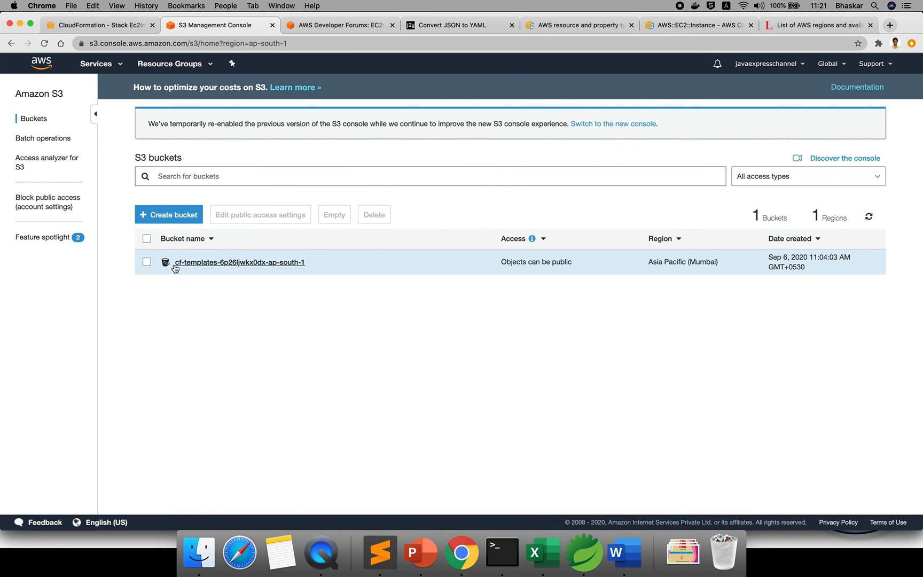
pyautogui.click(300, 263)
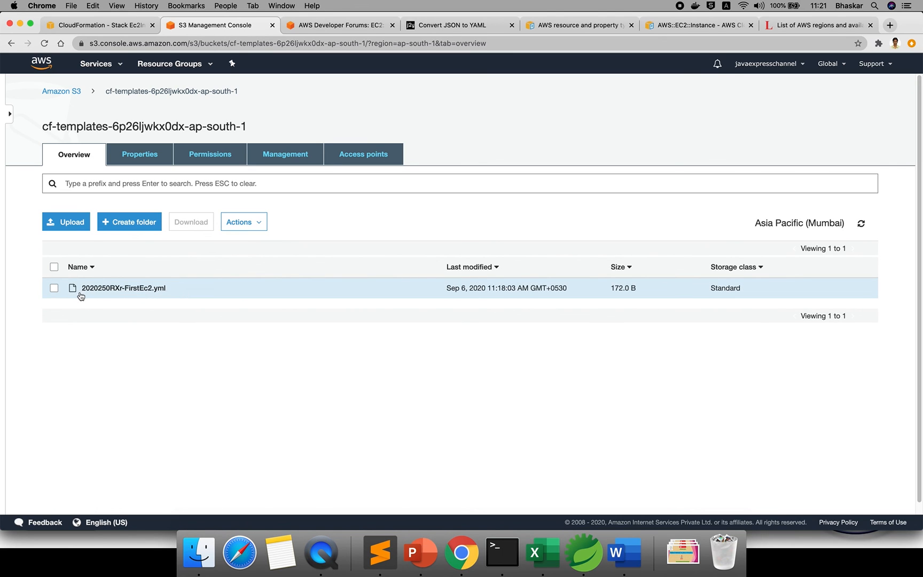
pyautogui.click(373, 291)
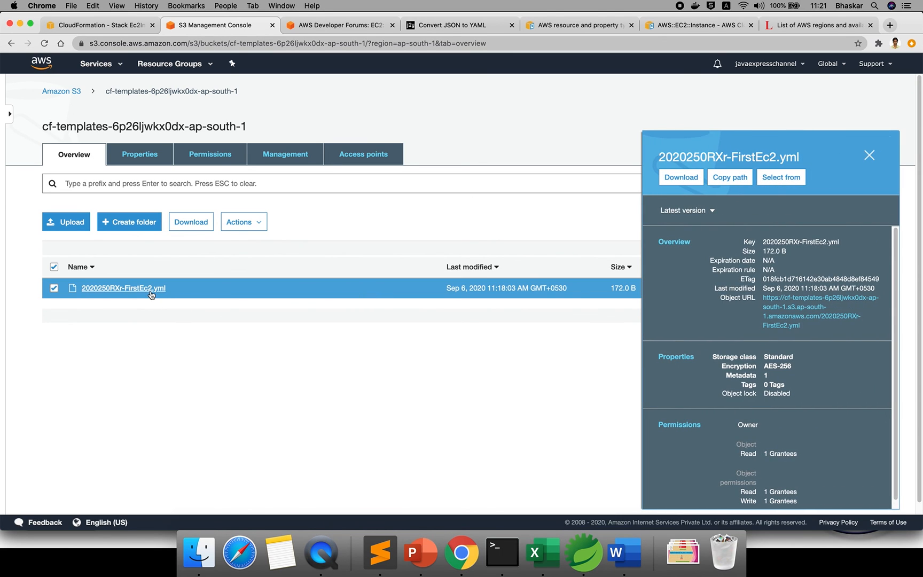